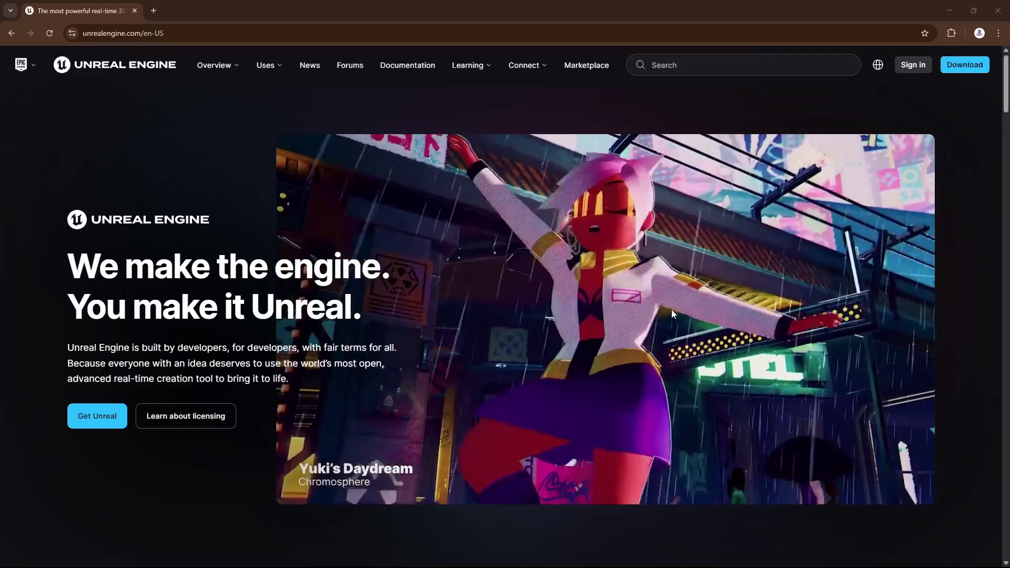
Step: Download the Epic Games launcher installer from the How to install Unreal Engine section, and cancel the running download
scroll(634, 298, "down", 5)
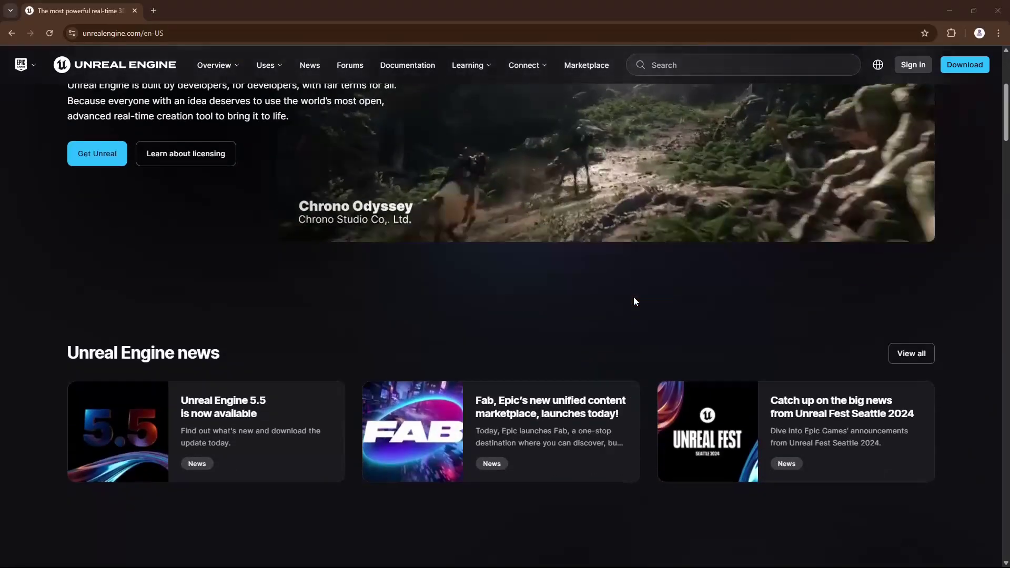
scroll(634, 298, "down", 9)
scroll(634, 297, "down", 7)
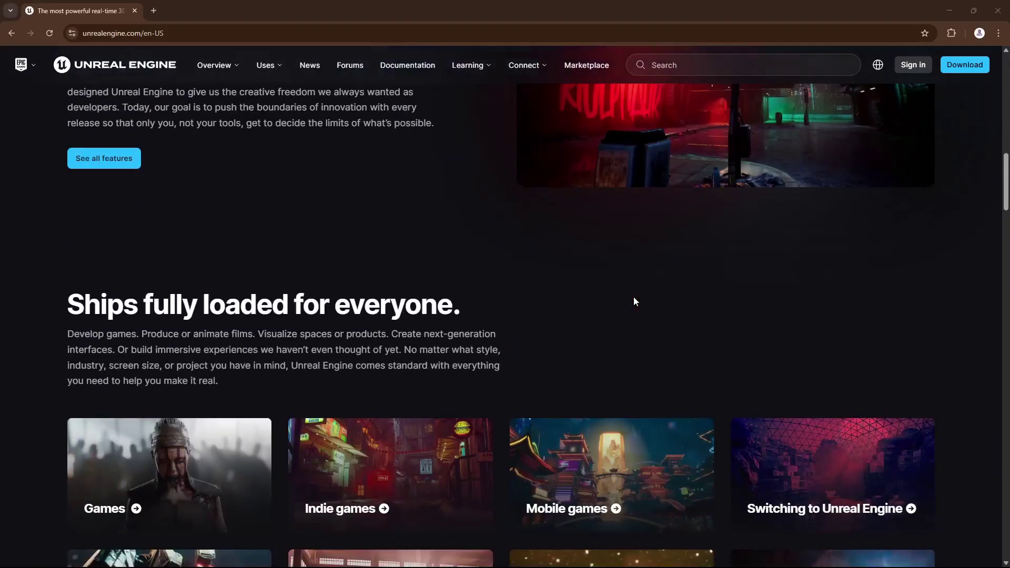
scroll(634, 300, "down", 2)
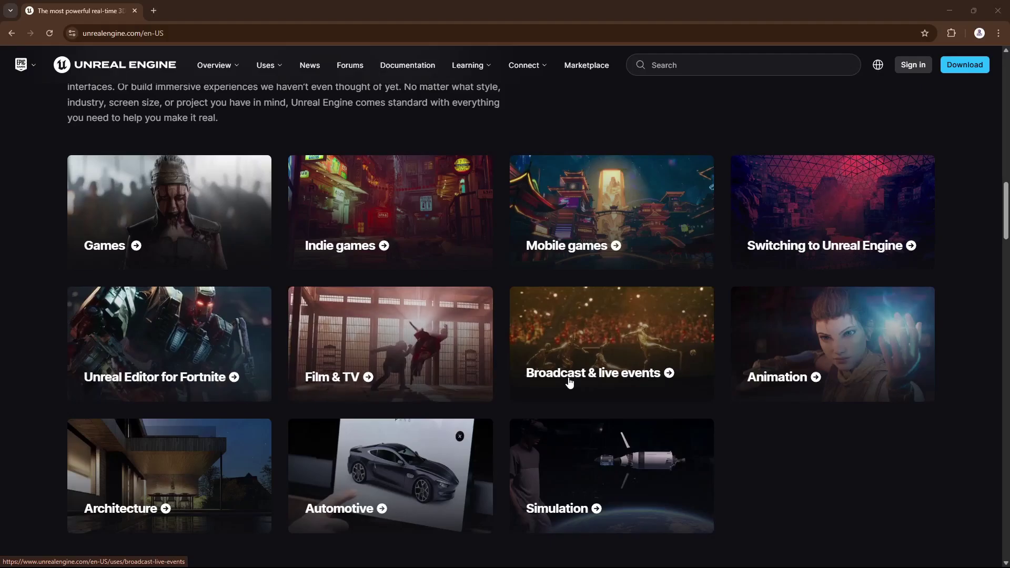
scroll(570, 382, "down", 5)
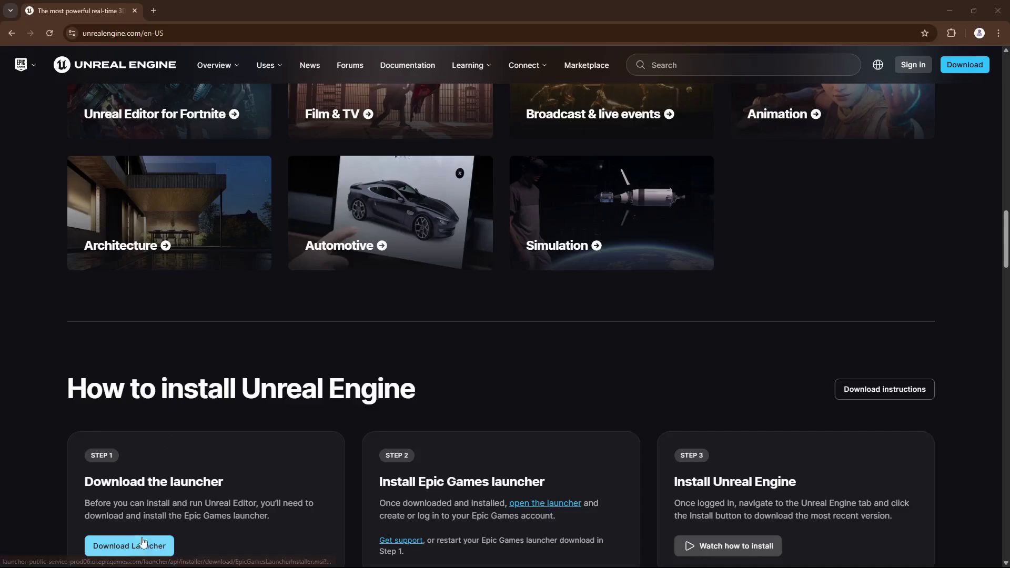
scroll(149, 546, "down", 2)
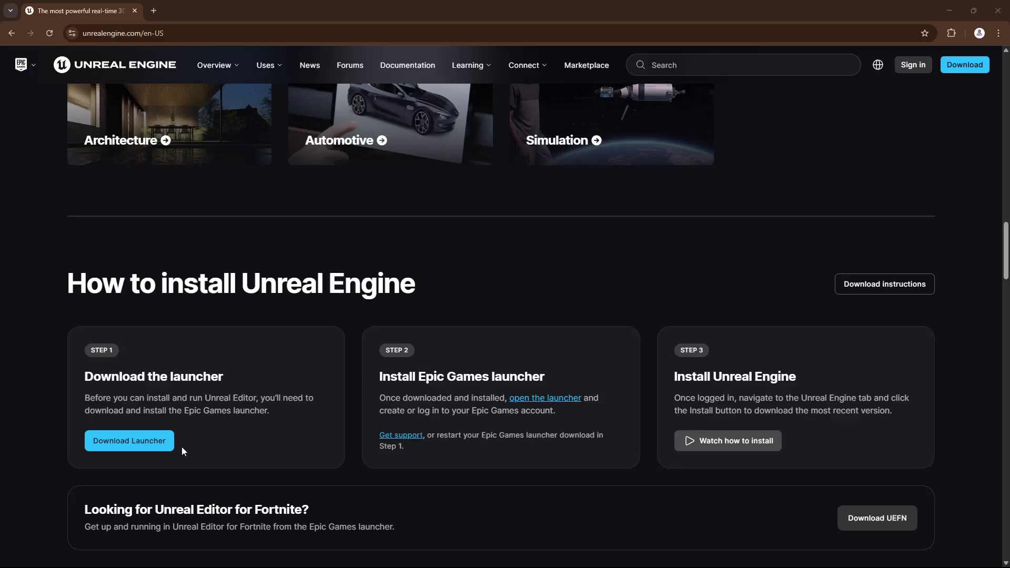
left_click(138, 443)
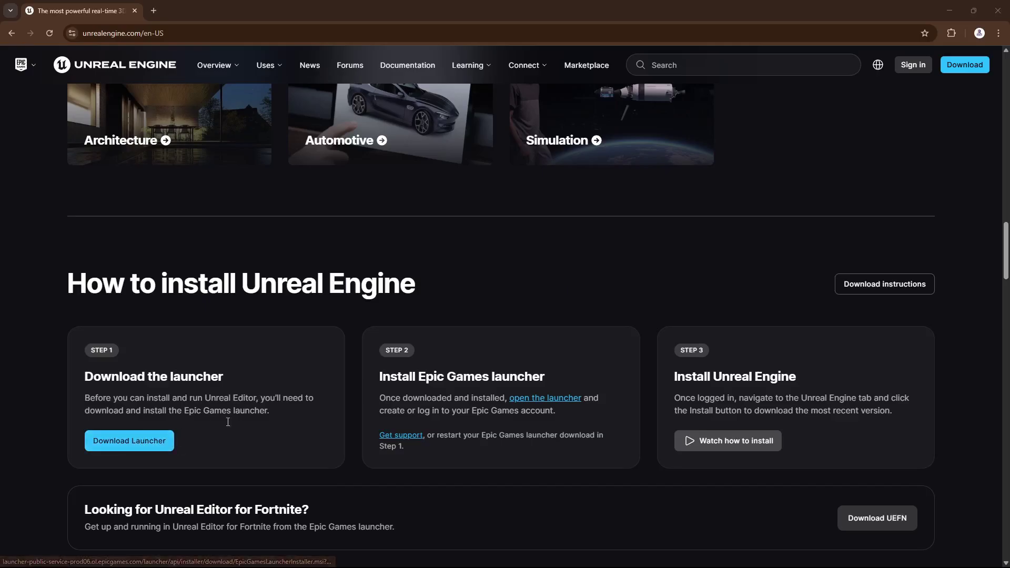
left_click(159, 443)
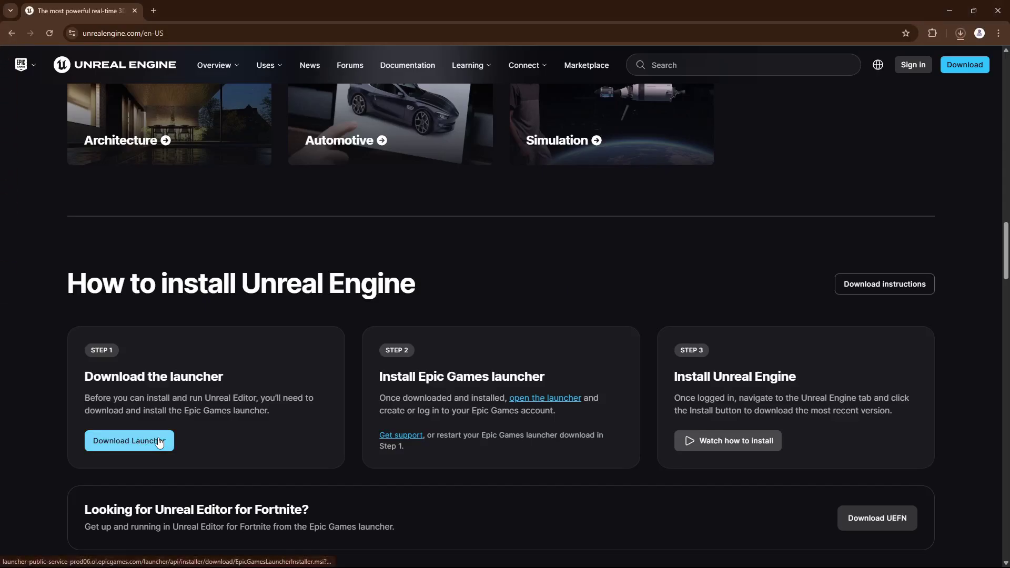
left_click(961, 33)
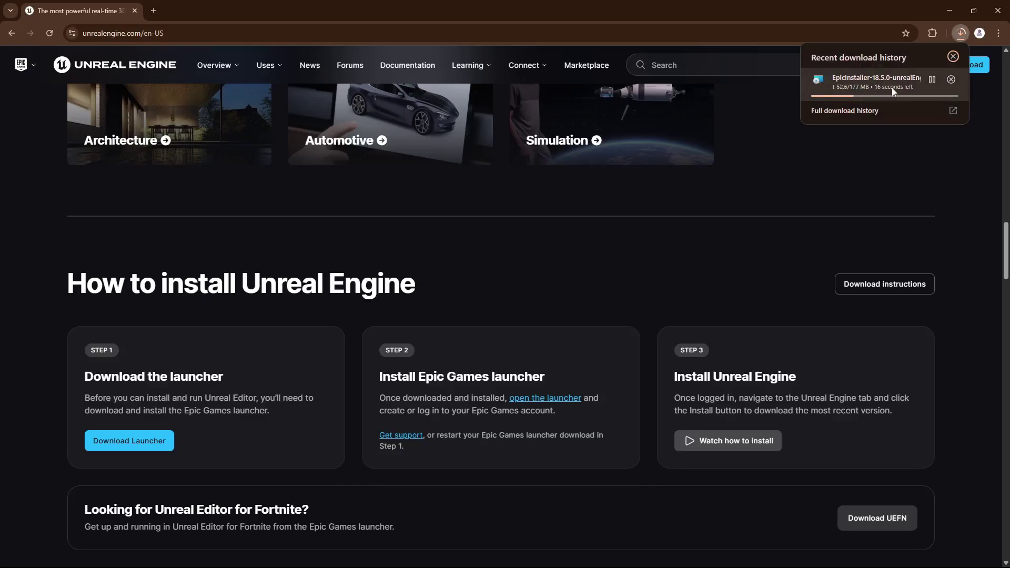
left_click(953, 80)
Step: Switch to the Epic Games Launcher and look over the featured games on the Store's Discover page
left_click(623, 556)
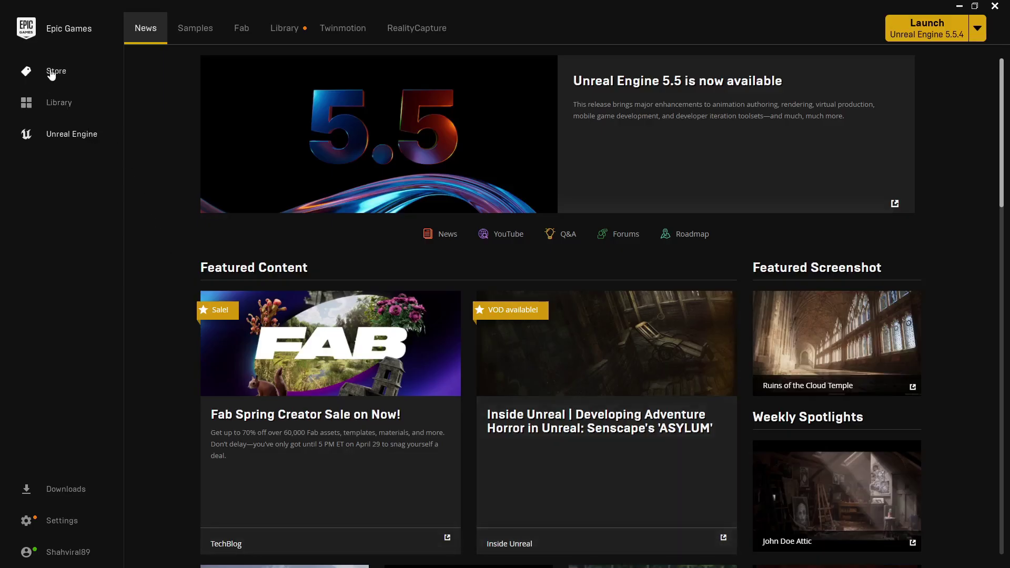
left_click(99, 75)
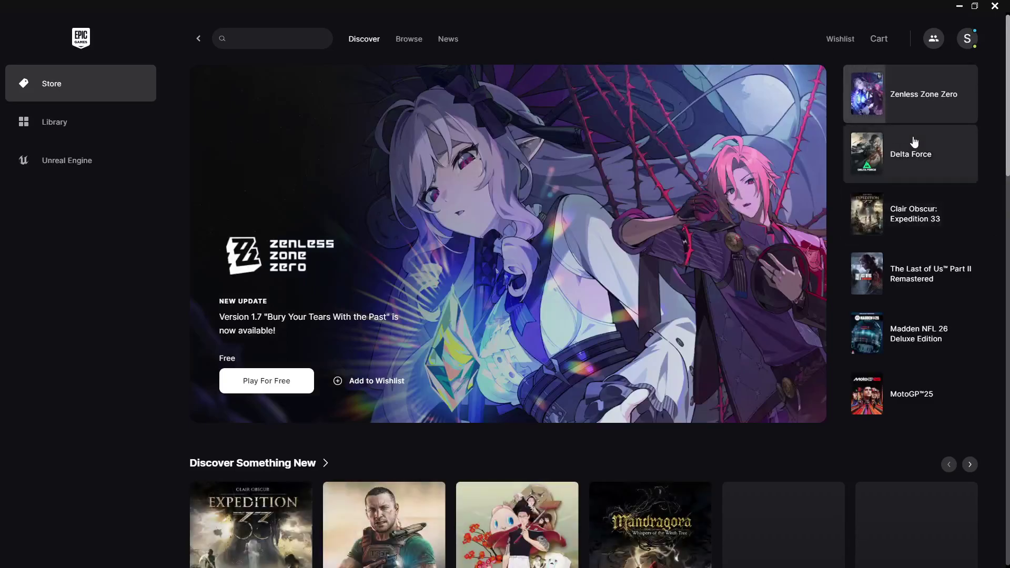
scroll(805, 214, "down", 3)
scroll(807, 214, "up", 2)
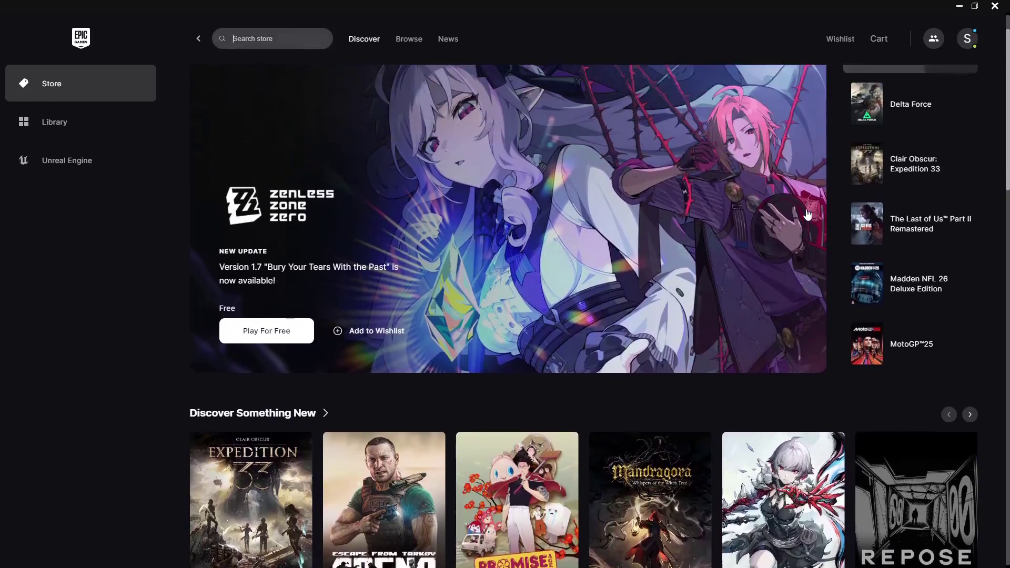
scroll(807, 215, "up", 1)
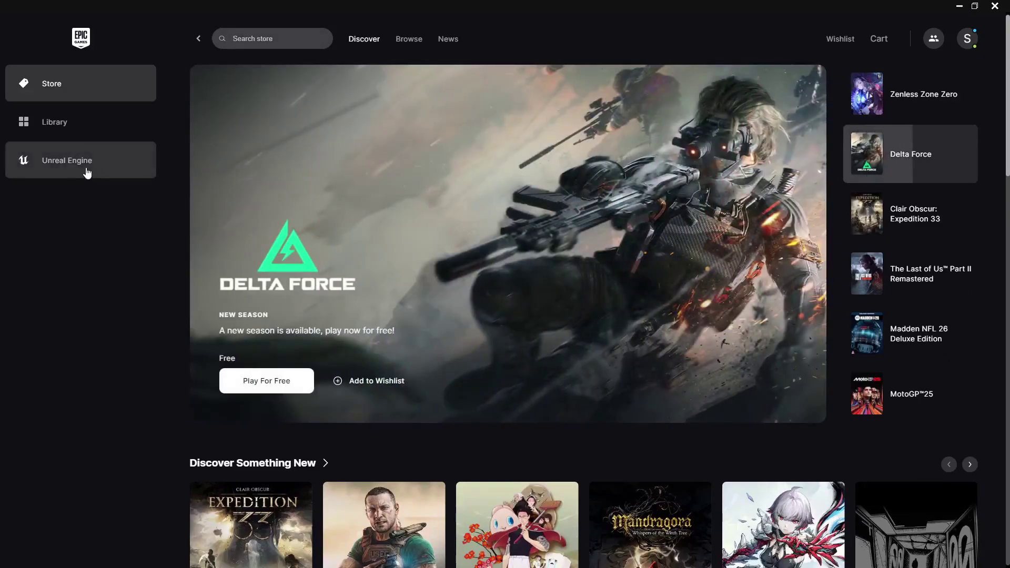
Step: Open the Unreal Engine section and examine its news page, including the featured content, weekly spotlights and blog entries
left_click(87, 173)
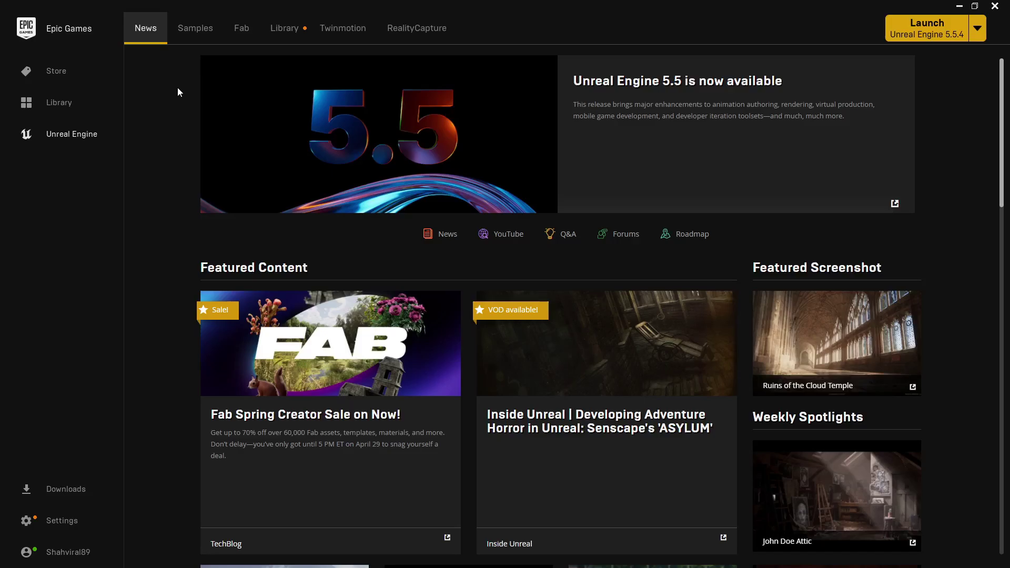
scroll(176, 126, "down", 4)
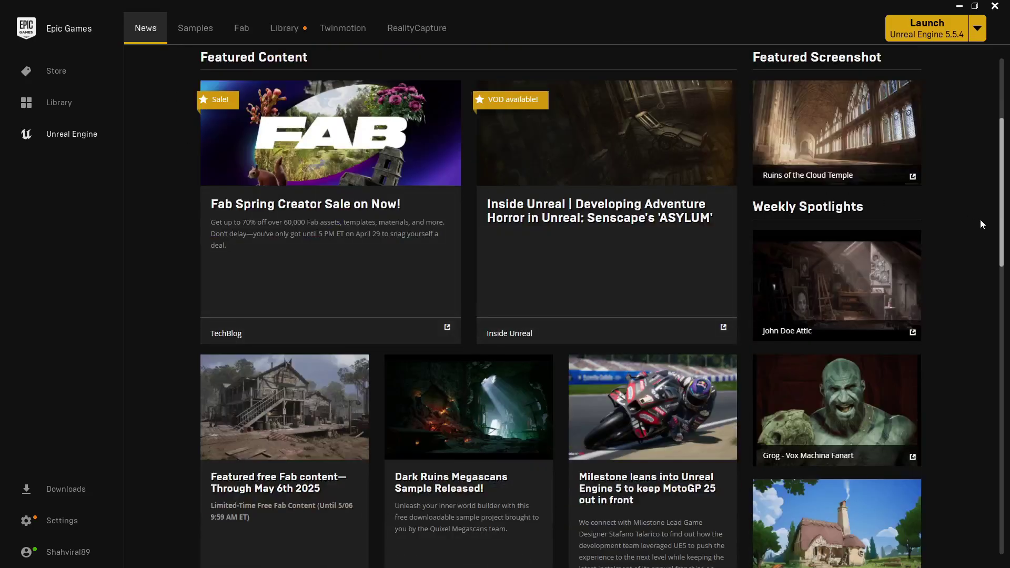
scroll(143, 210, "down", 2)
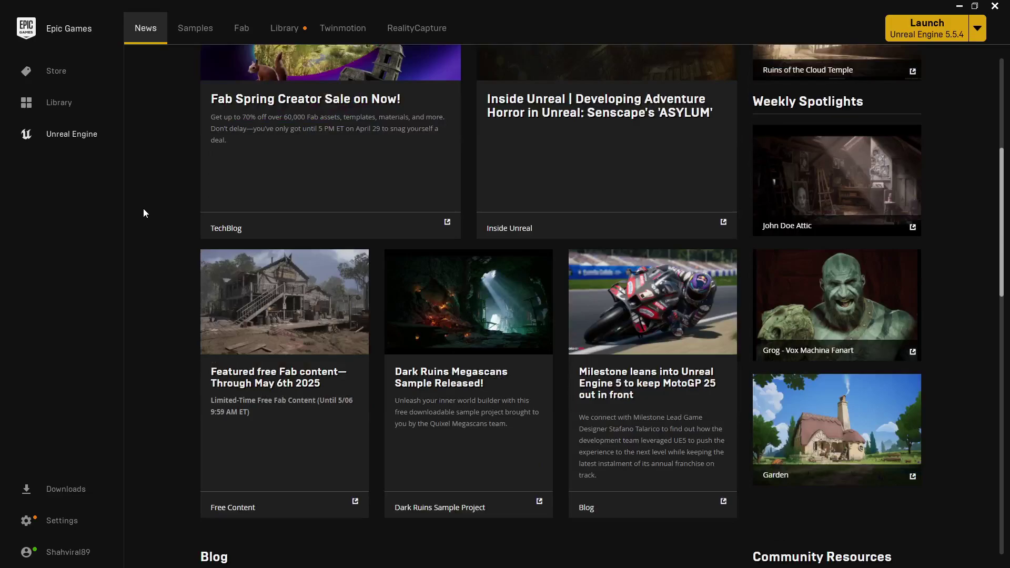
scroll(143, 212, "down", 2)
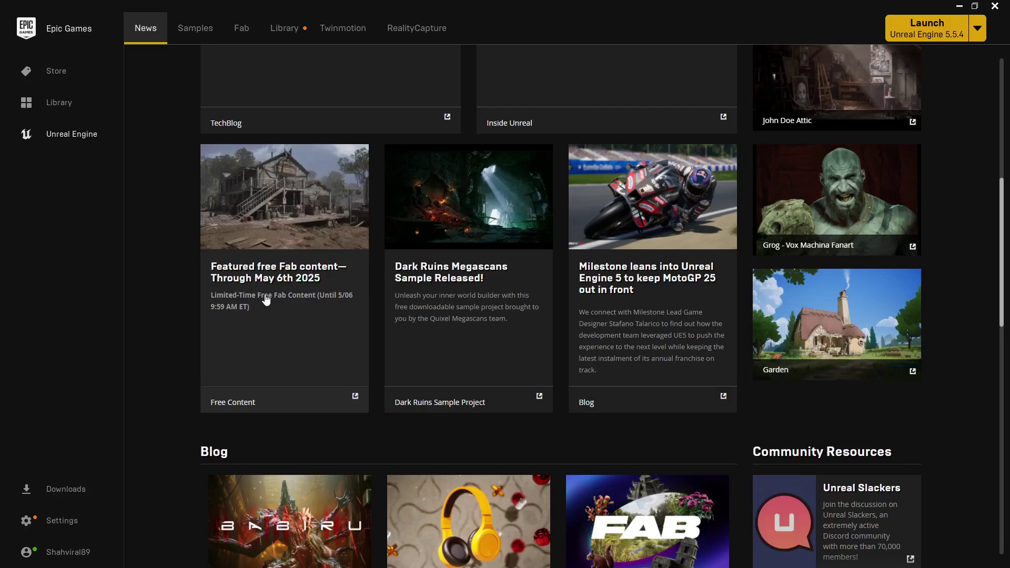
scroll(266, 299, "down", 8)
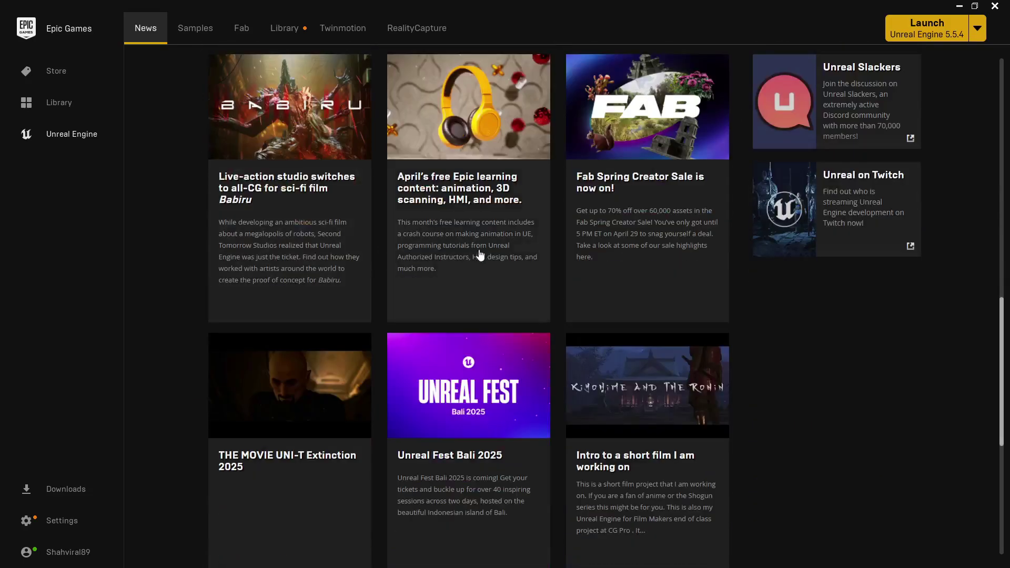
scroll(521, 260, "down", 7)
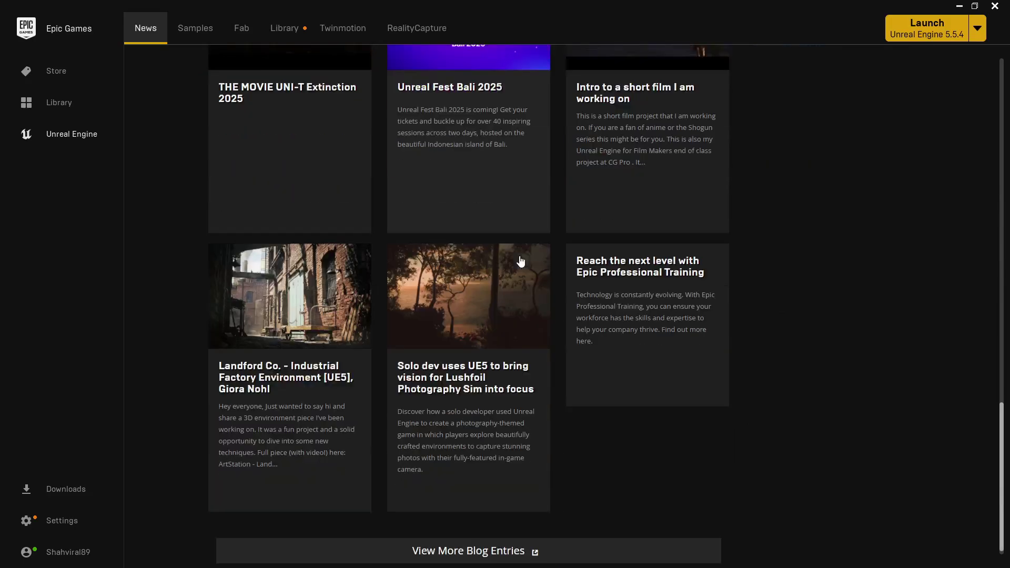
scroll(381, 258, "down", 1)
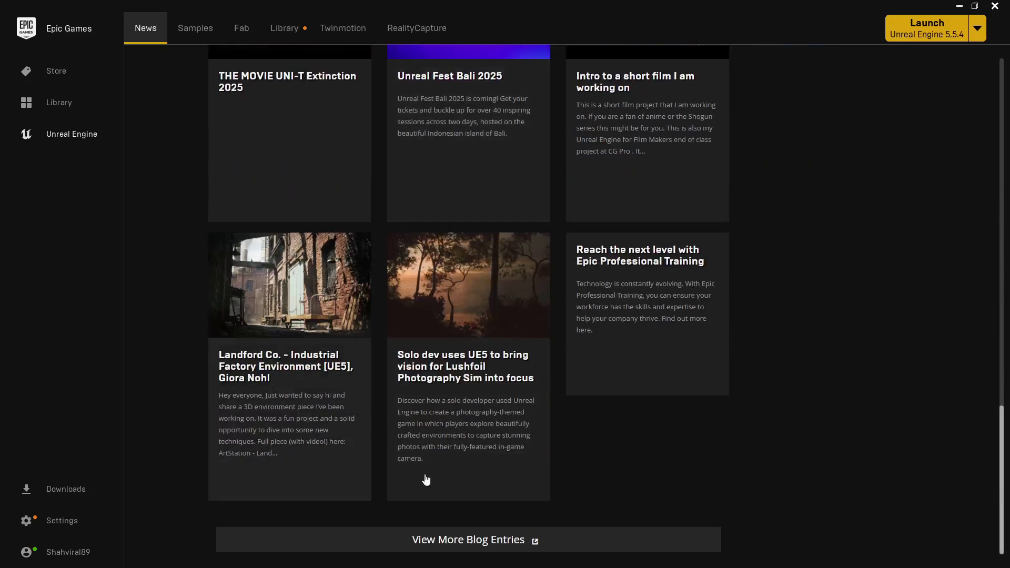
scroll(184, 400, "up", 4)
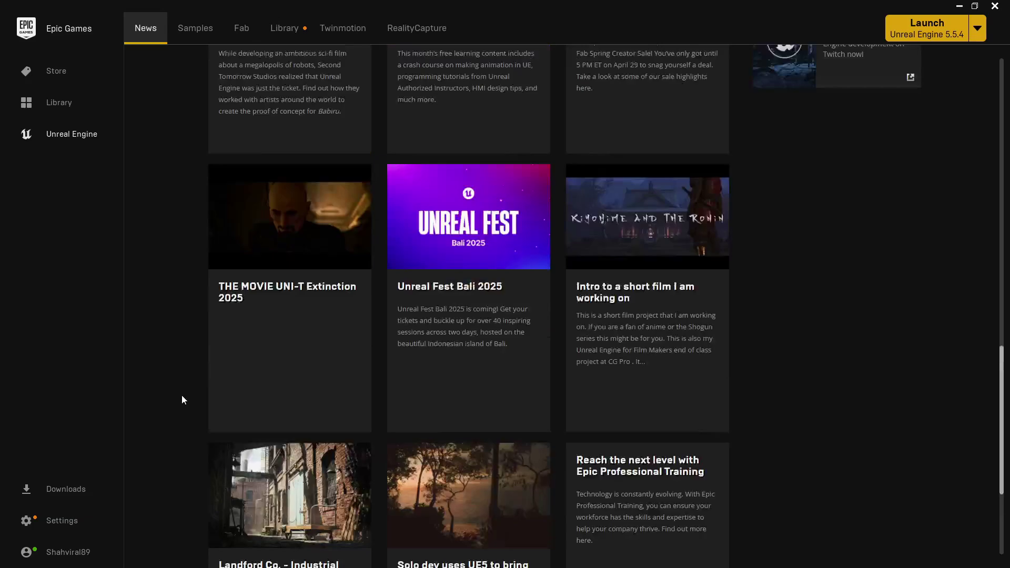
scroll(183, 400, "up", 6)
Step: Look through the Unreal Engine feature samples, and view the Fab marketplace introduction page
left_click(208, 34)
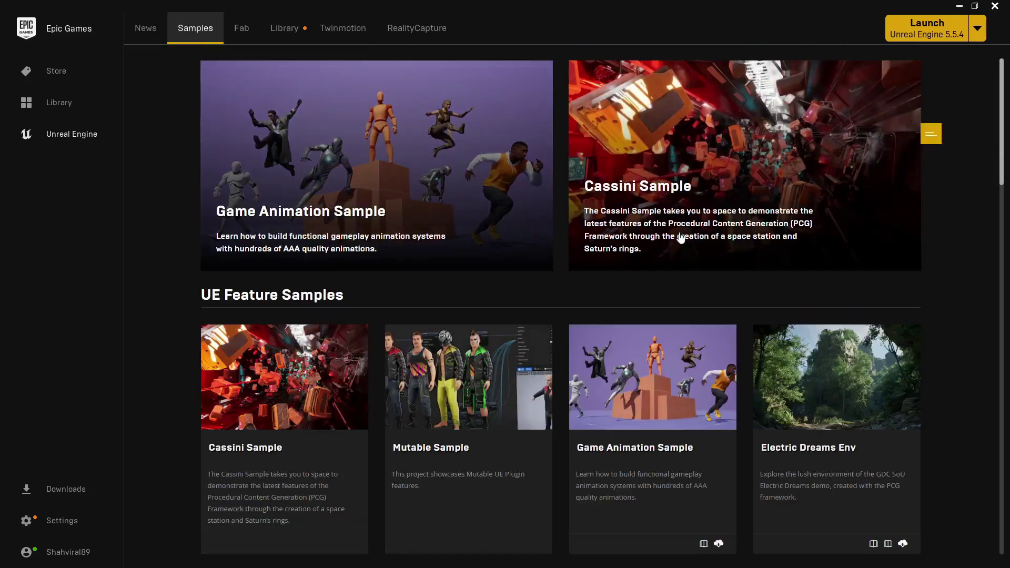
scroll(953, 329, "down", 5)
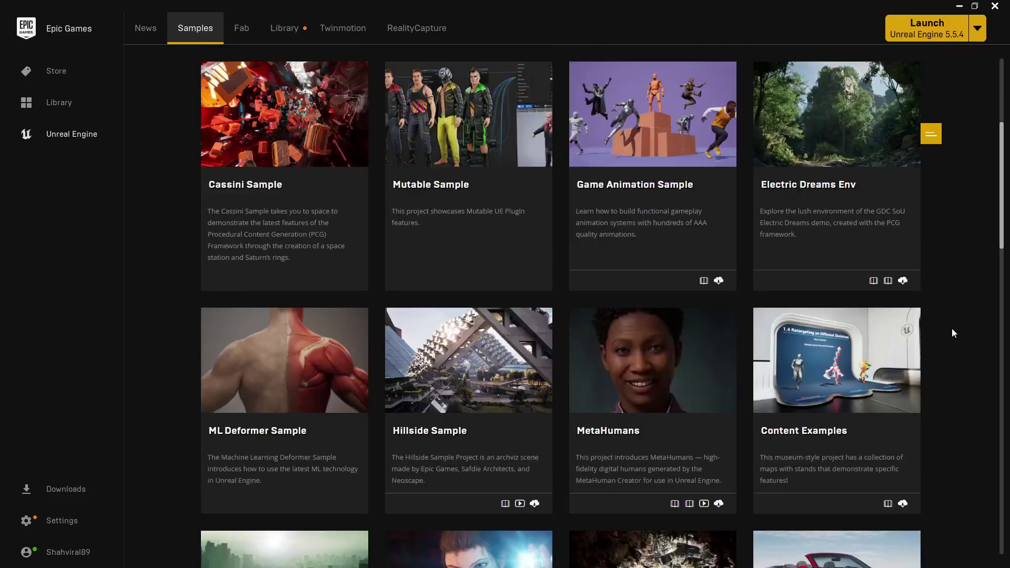
scroll(952, 329, "down", 4)
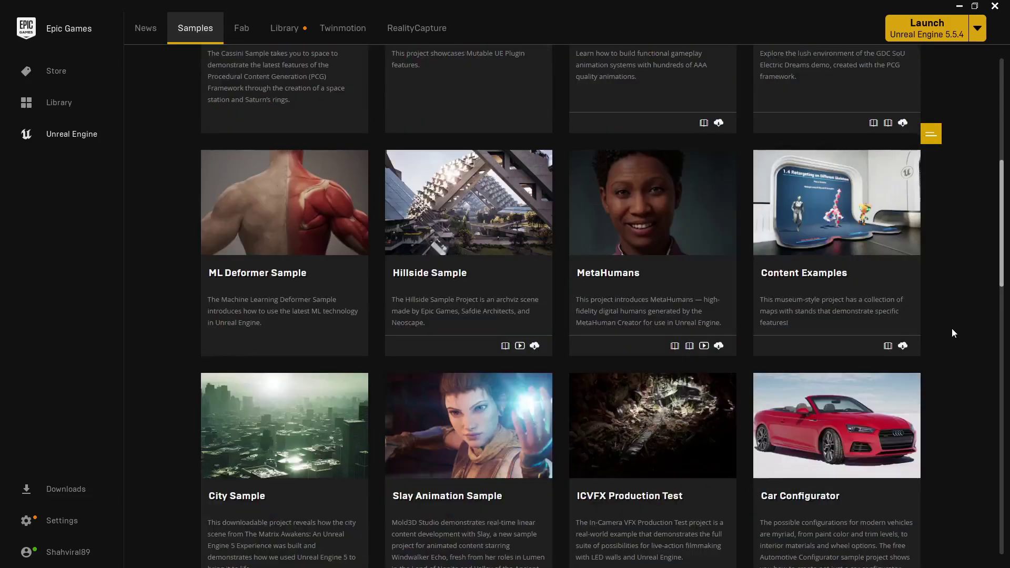
scroll(953, 329, "down", 3)
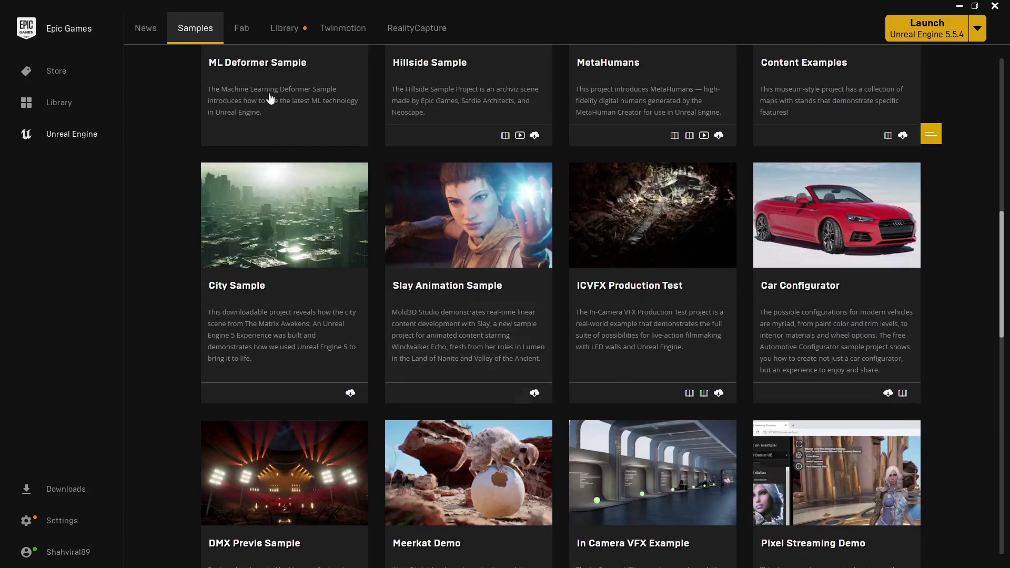
left_click(242, 29)
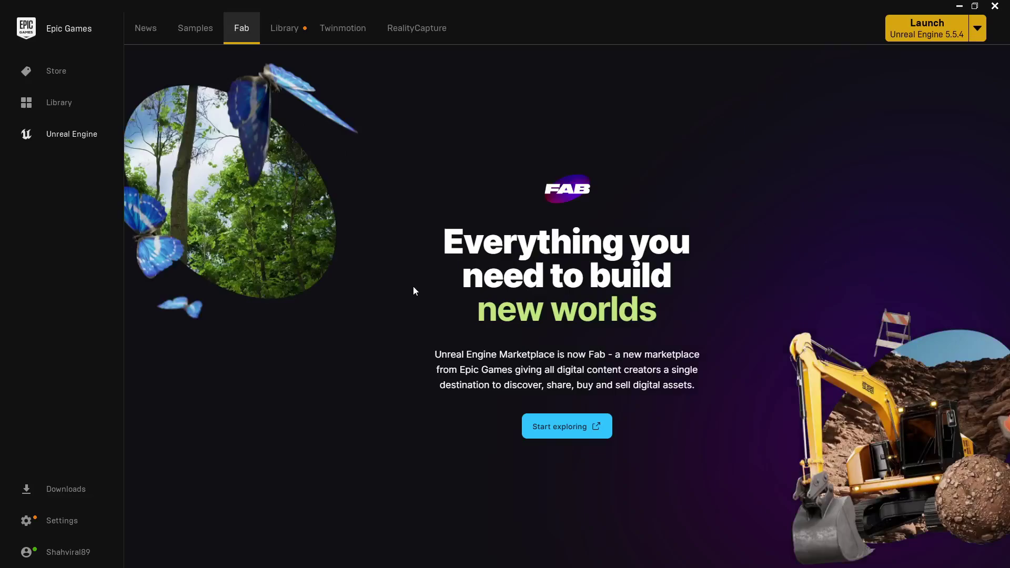
Step: Remove the uninstalled 5.3.2 version slot from the engine versions in the Unreal Engine library
left_click(279, 31)
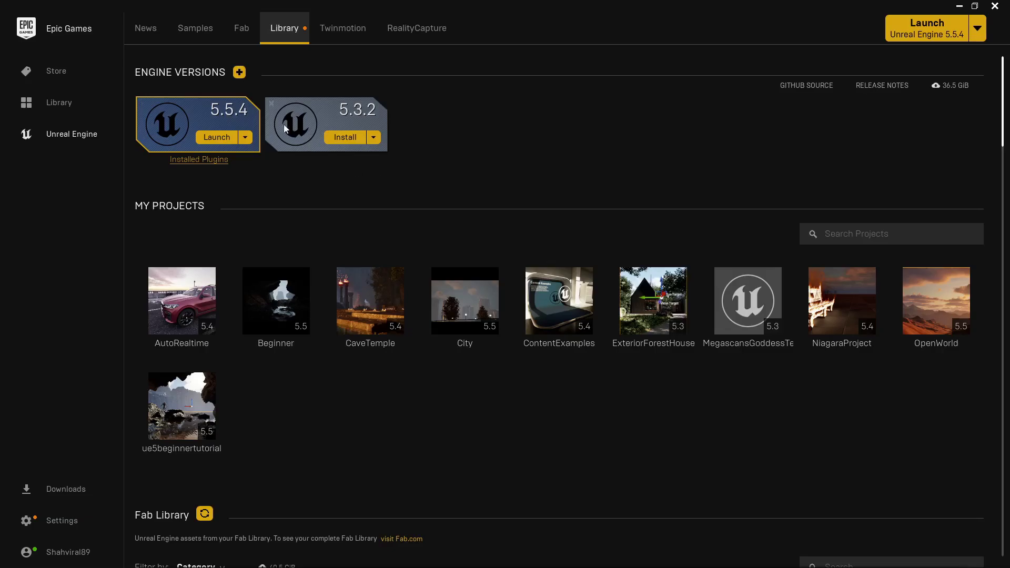
left_click(272, 104)
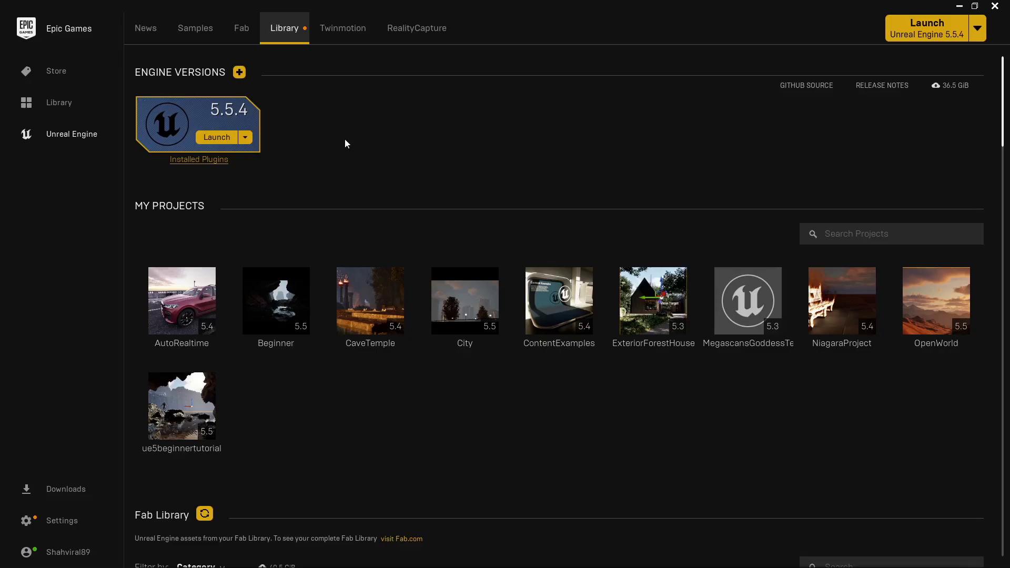
Step: Examine the existing projects and the list of Unreal Engine assets in the Fab Library
scroll(232, 204, "down", 1)
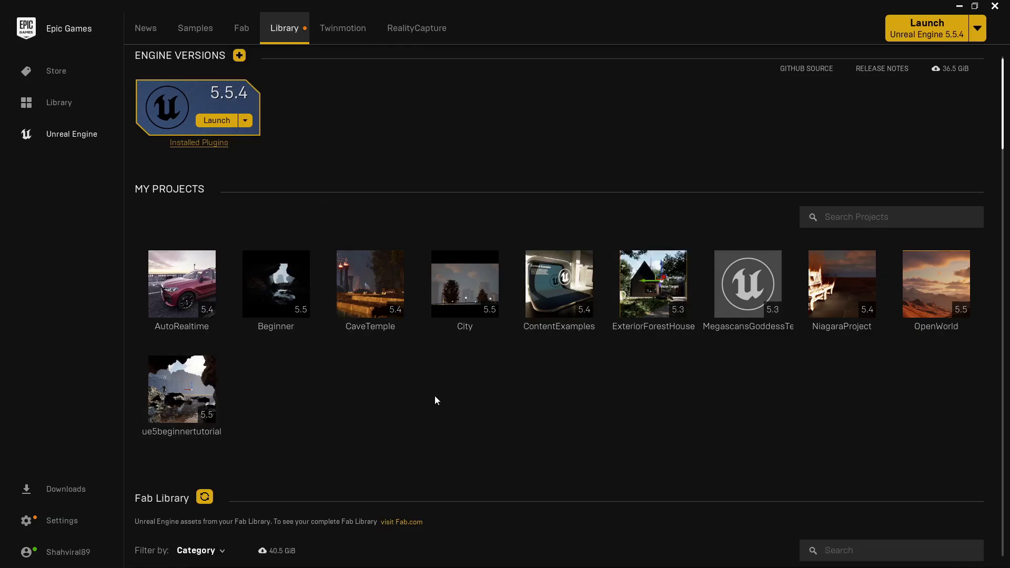
scroll(435, 396, "down", 3)
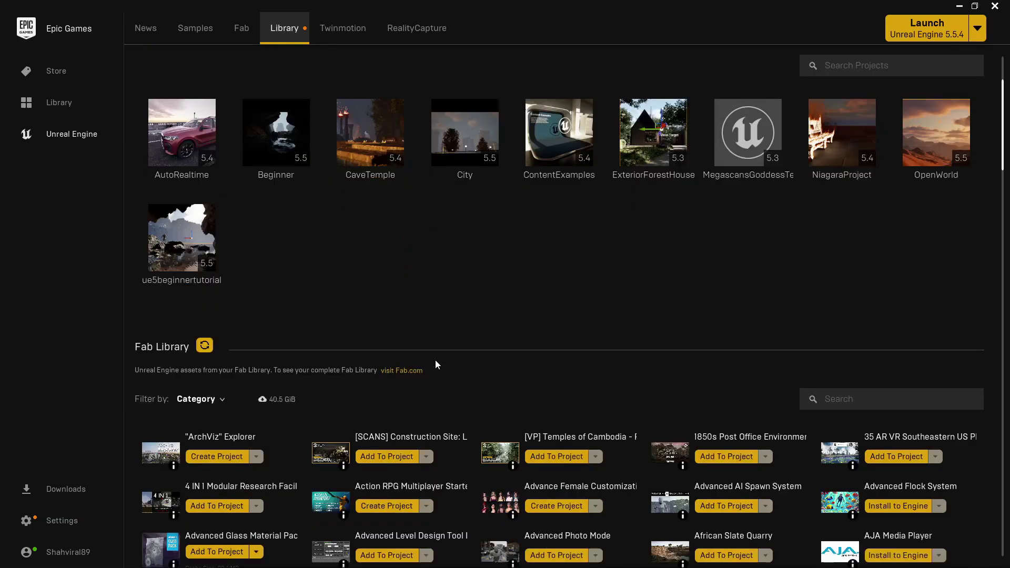
scroll(432, 363, "down", 3)
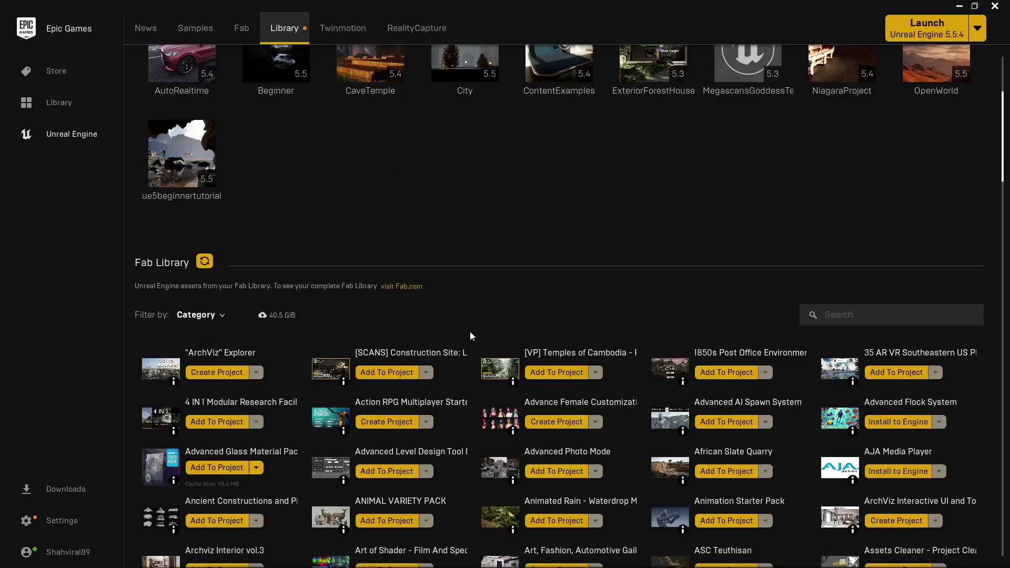
scroll(470, 333, "down", 1)
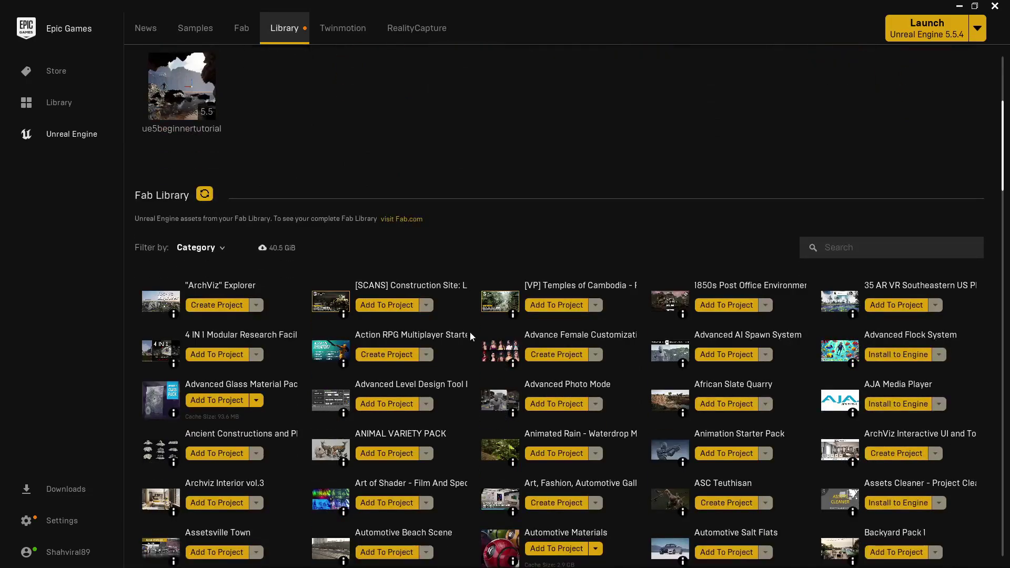
scroll(470, 333, "down", 4)
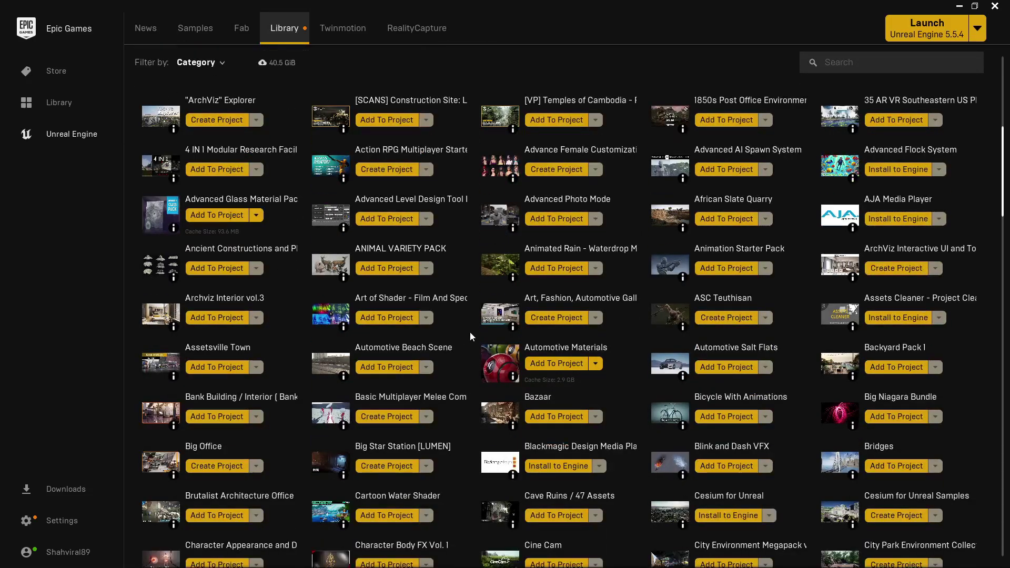
scroll(469, 333, "down", 4)
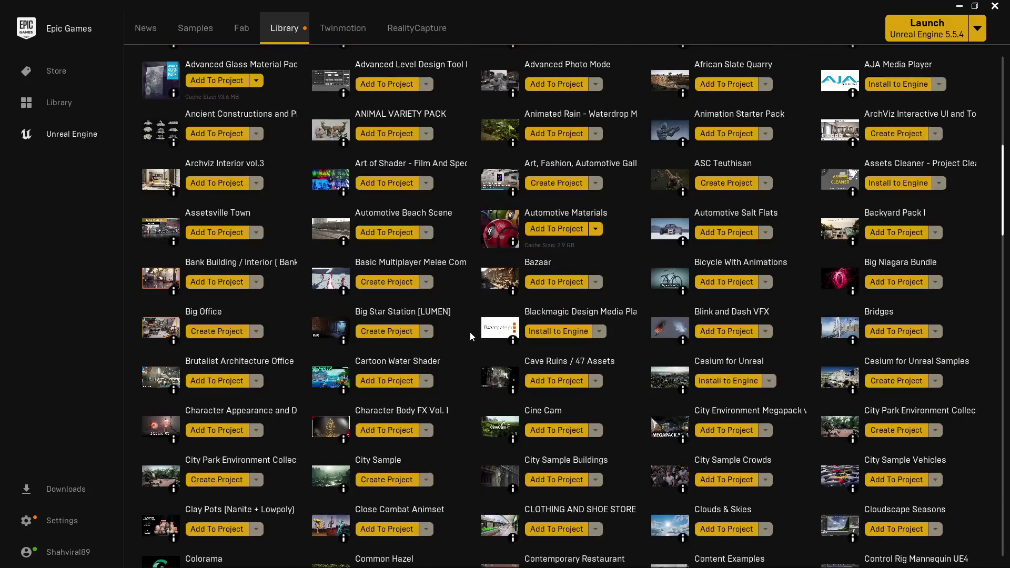
scroll(469, 333, "down", 10)
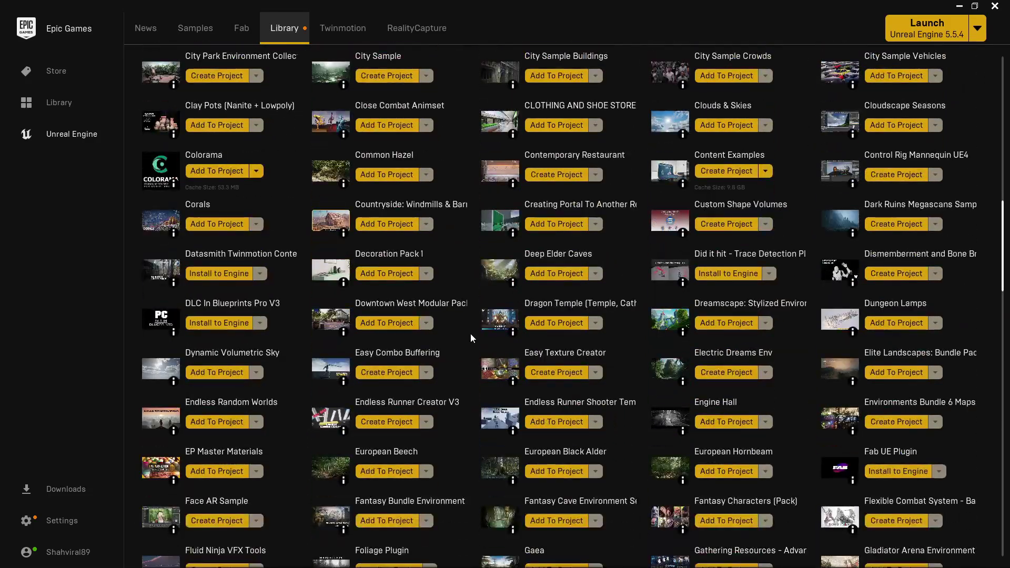
scroll(470, 333, "up", 10)
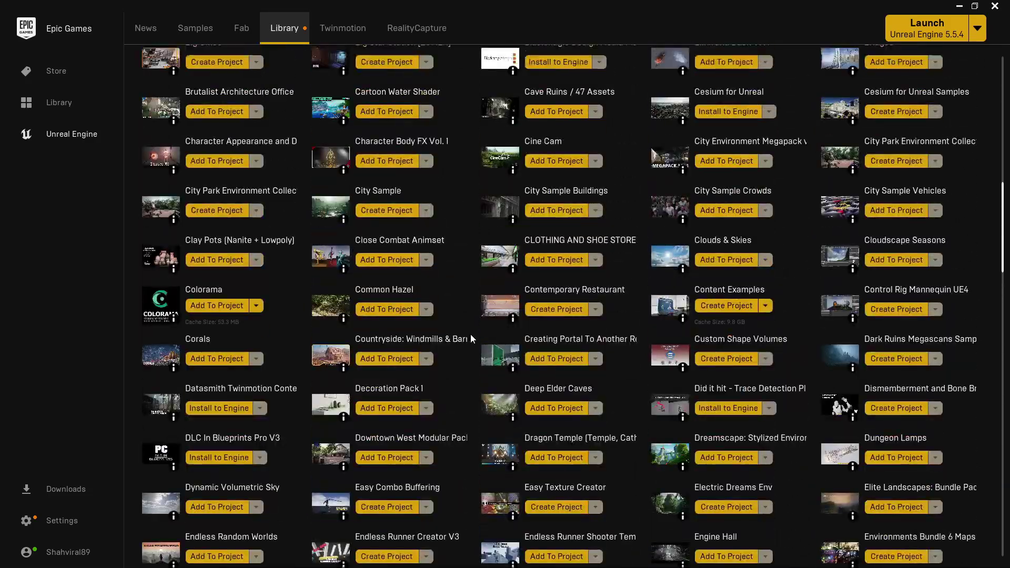
Step: View the Twinmotion page and the RealityCapture page of the Unreal Engine section
scroll(471, 334, "up", 6)
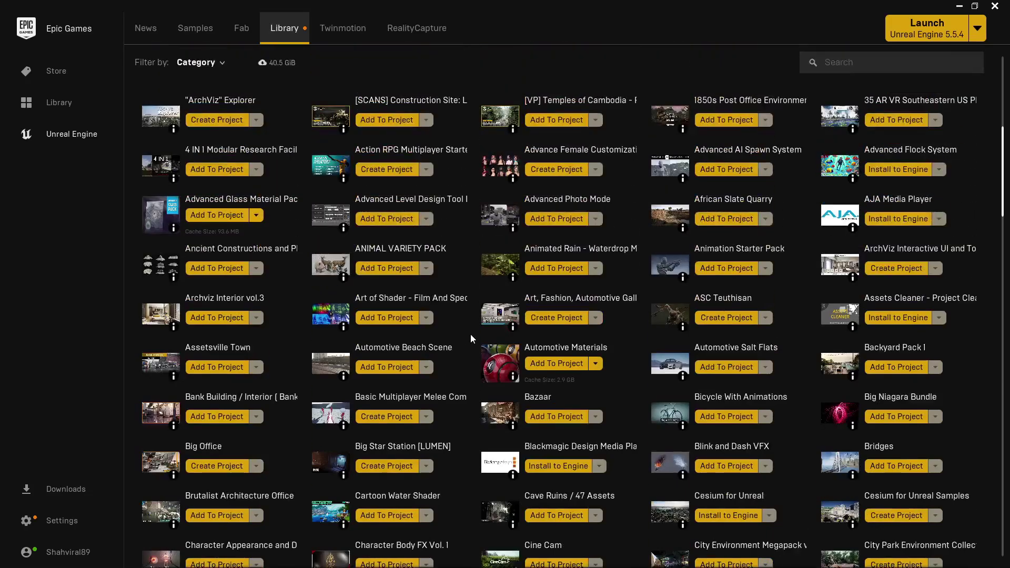
scroll(470, 333, "up", 3)
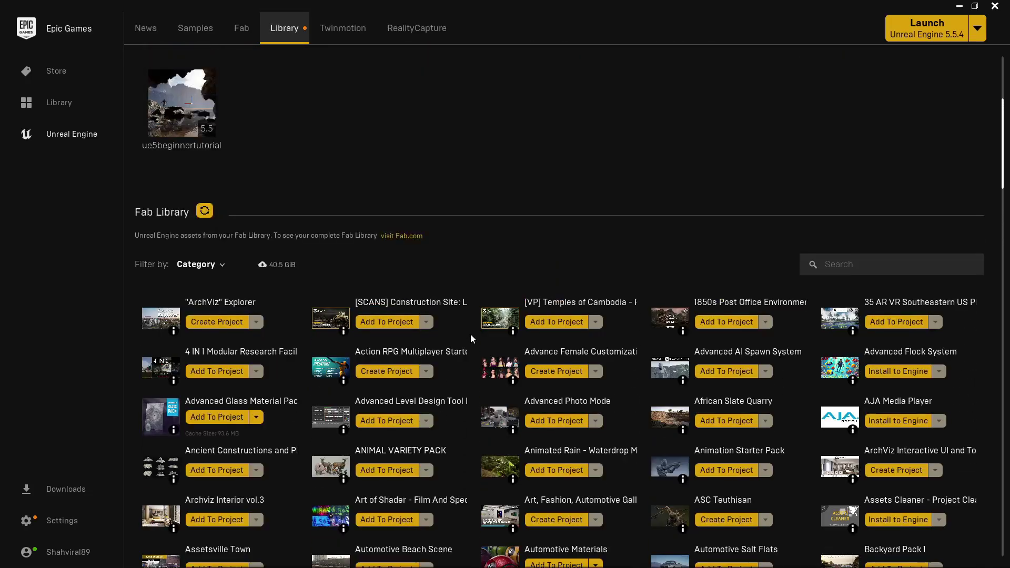
scroll(471, 335, "up", 1)
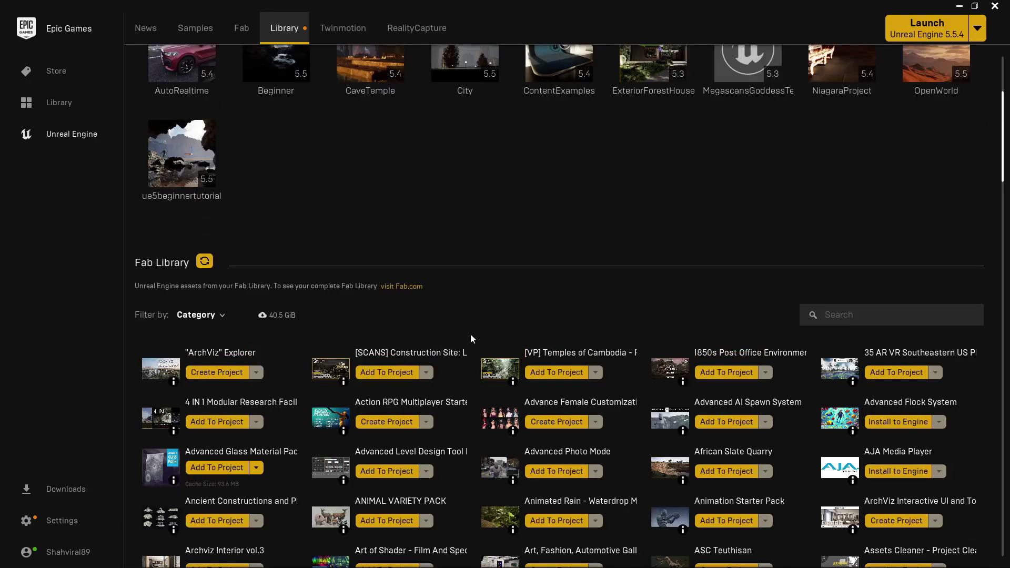
scroll(470, 334, "up", 1)
left_click(345, 28)
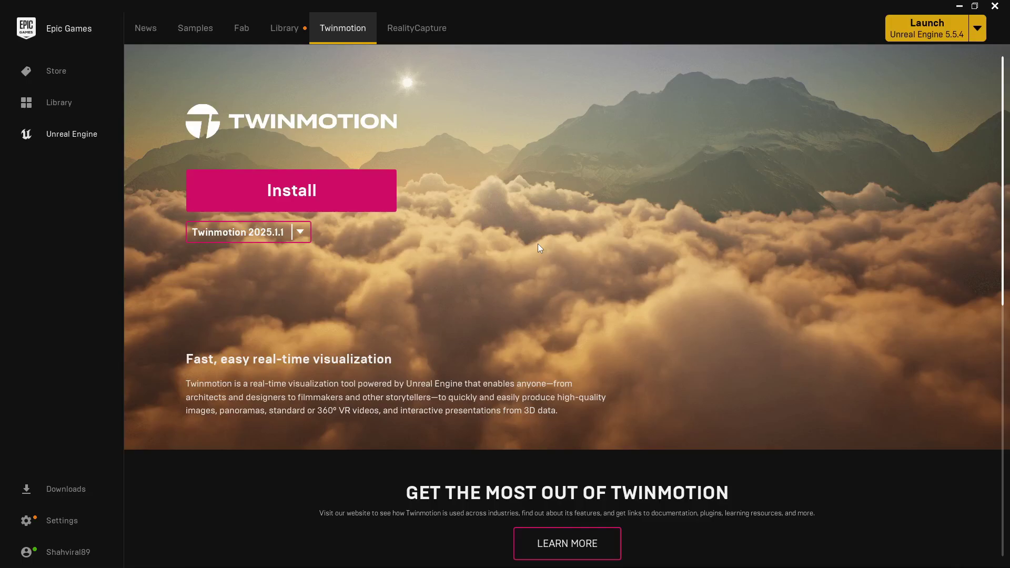
left_click(416, 29)
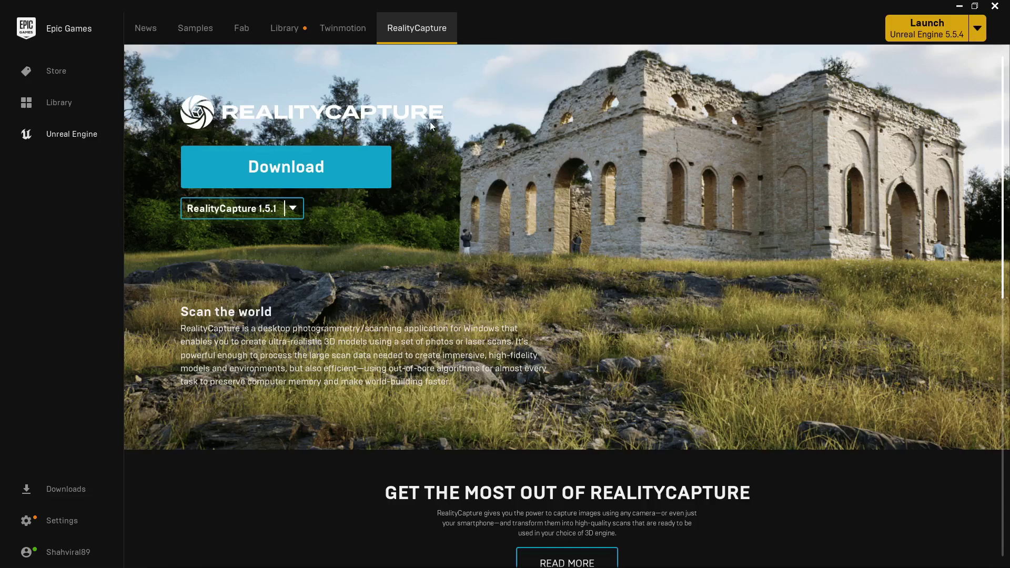
Step: Add a 5.4.4 engine version slot in the Unreal Engine library and view the list of other versions
left_click(284, 28)
scroll(400, 142, "up", 4)
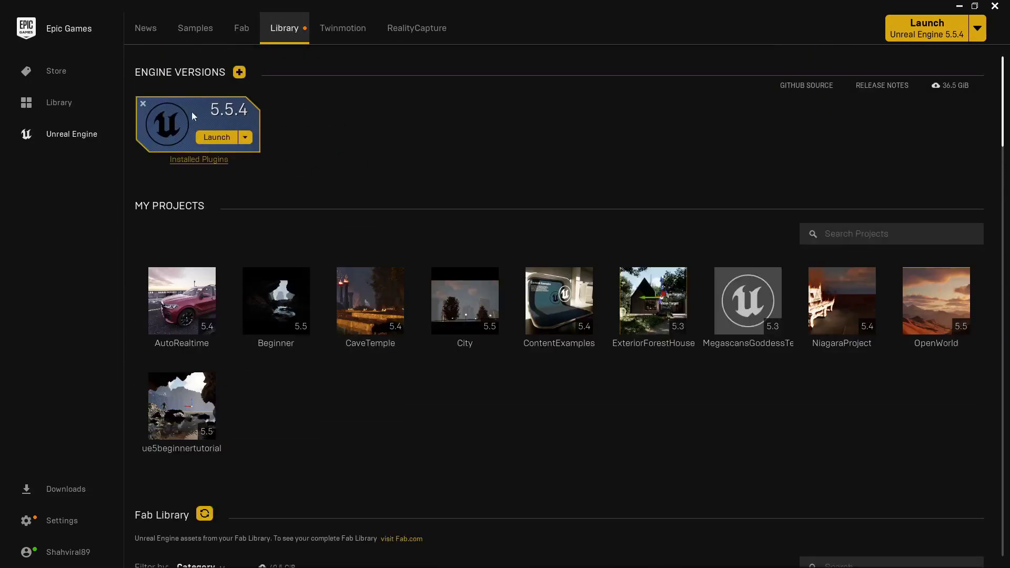
left_click(240, 72)
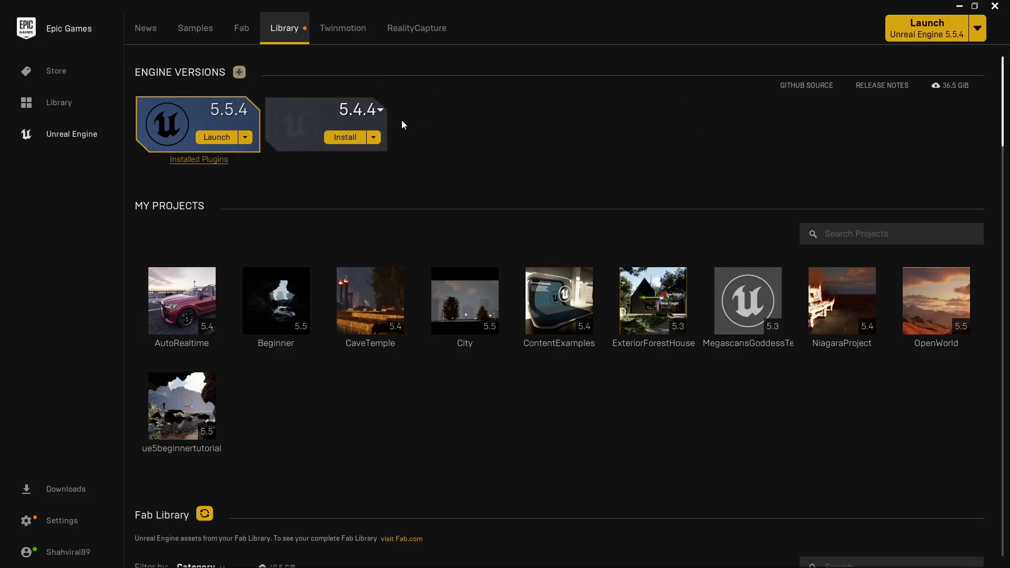
left_click(365, 111)
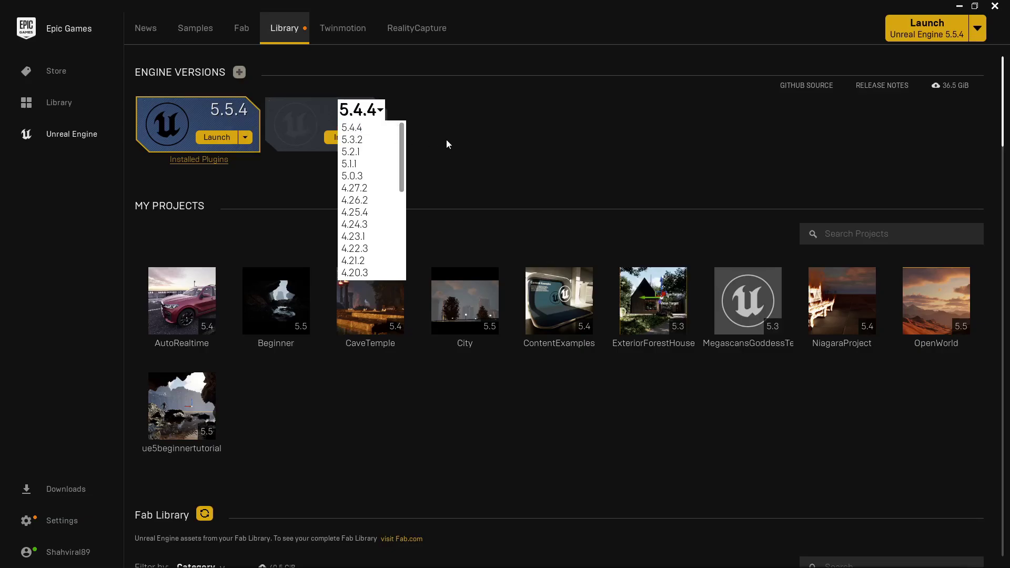
left_click(468, 139)
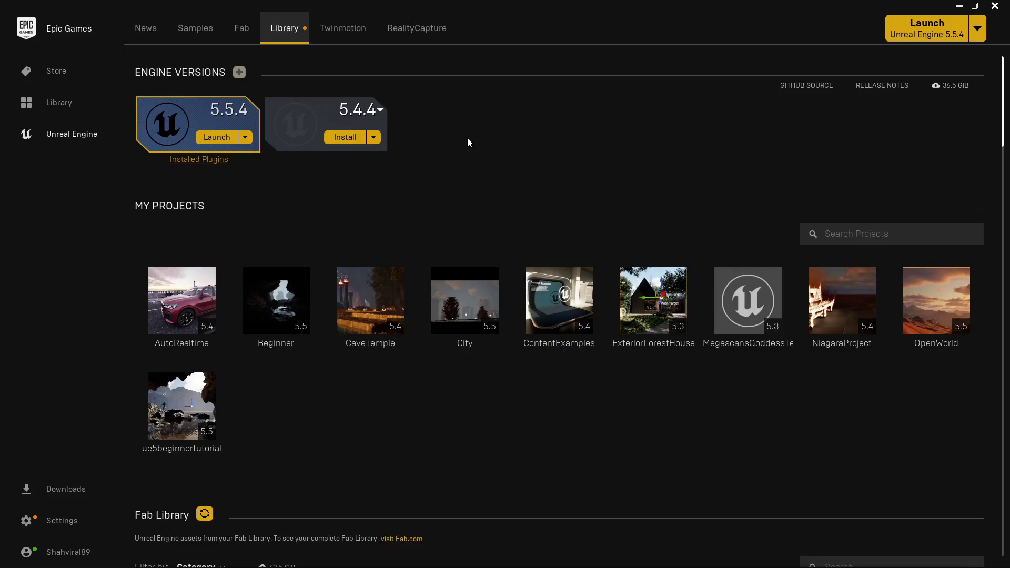
Step: Start installing Unreal Engine 5.4.4 and include the Android, IOS, Linux and TVOS target platforms in its installation options
left_click(345, 138)
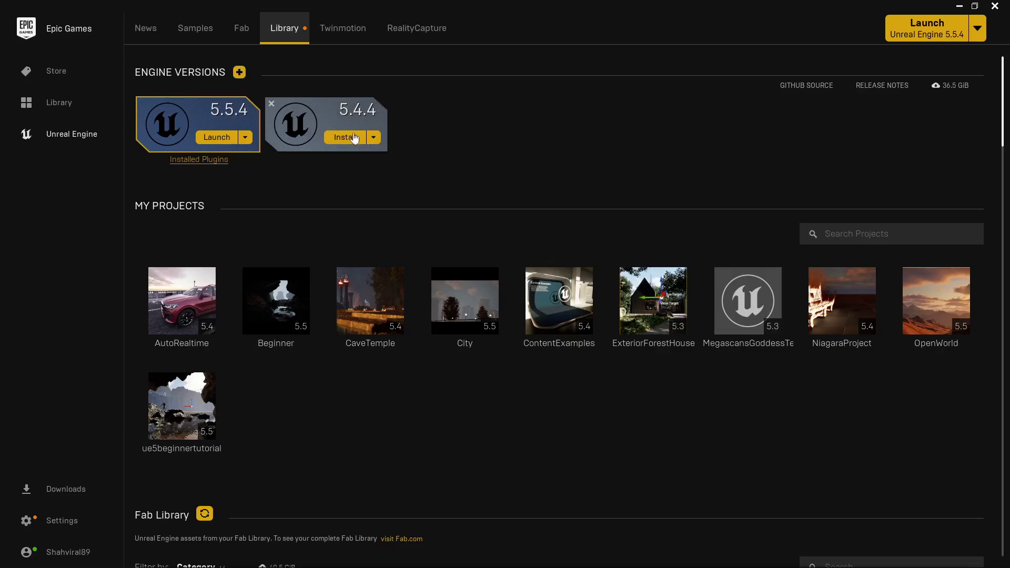
left_click(353, 137)
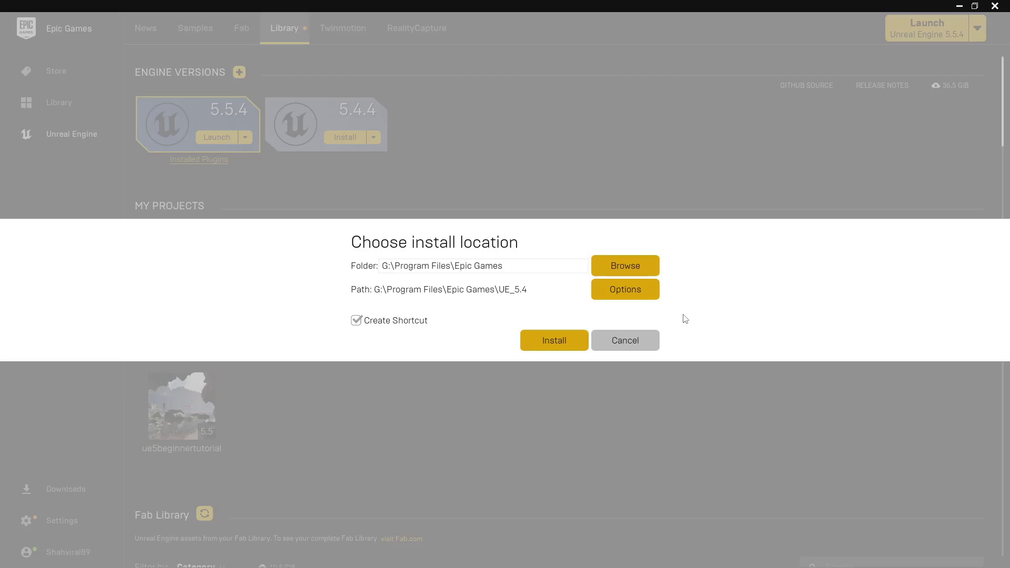
left_click(637, 288)
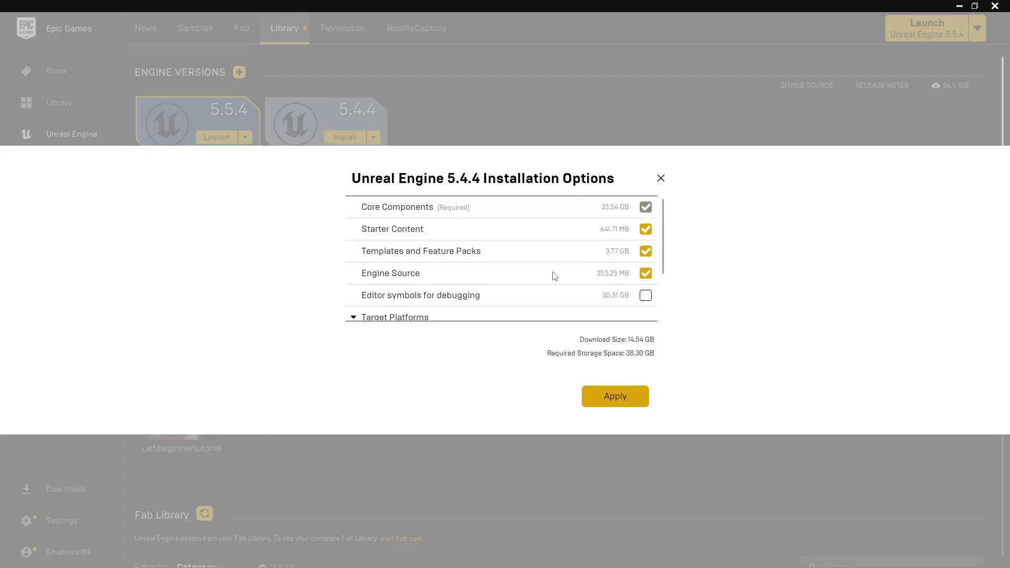
scroll(554, 276, "down", 3)
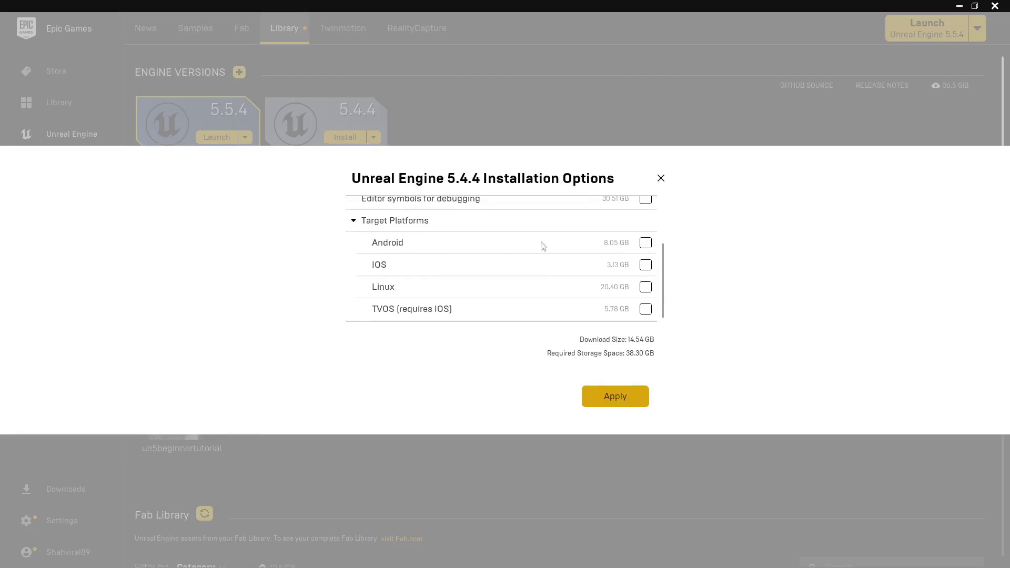
left_click(646, 243)
left_click(645, 265)
left_click(646, 287)
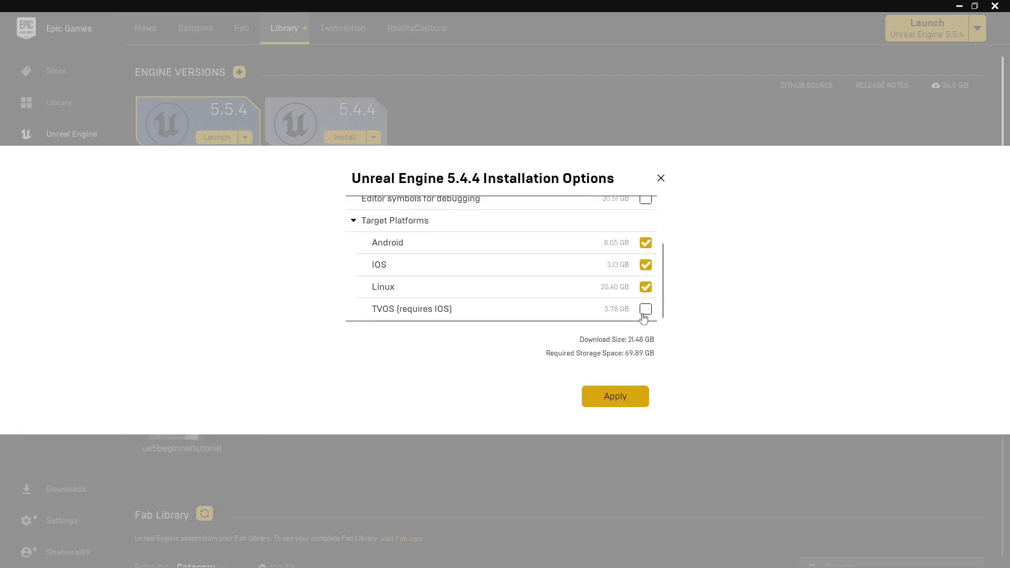
left_click(645, 310)
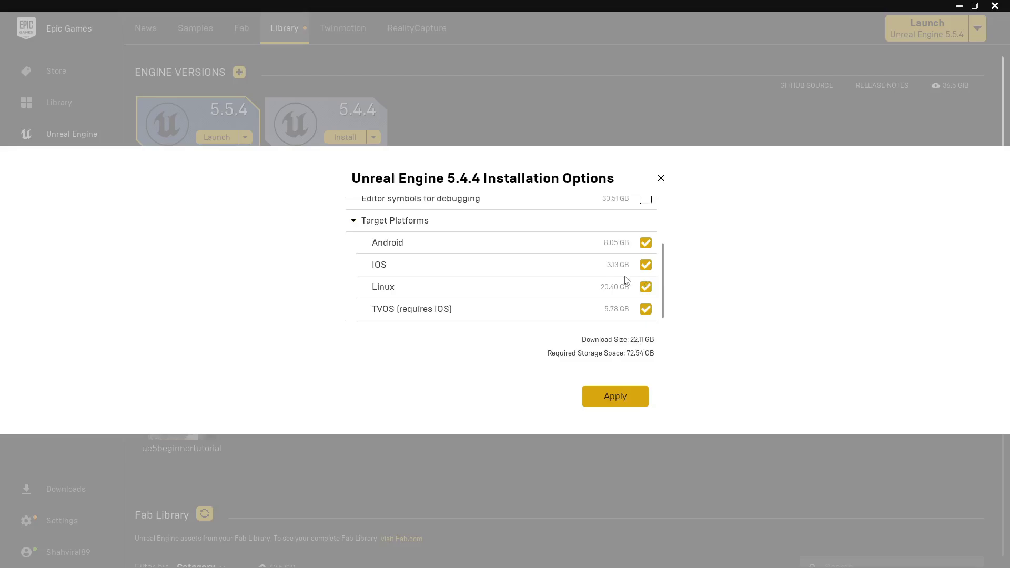
Step: Deselect the Android, IOS, Linux and TVOS target platforms, review the remaining components and apply the installation options
left_click(645, 243)
left_click(645, 265)
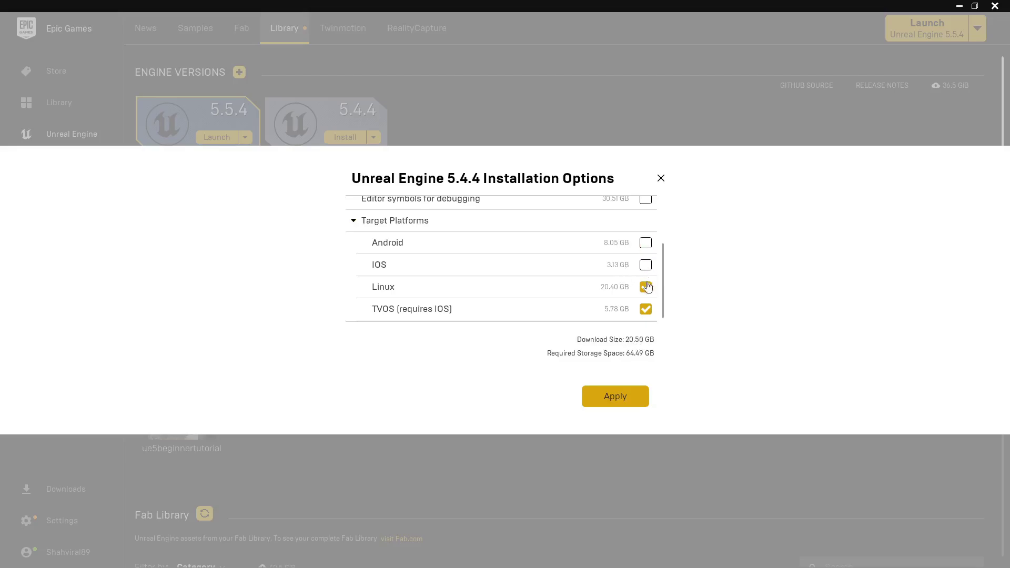
left_click(646, 286)
left_click(646, 309)
scroll(599, 291, "up", 3)
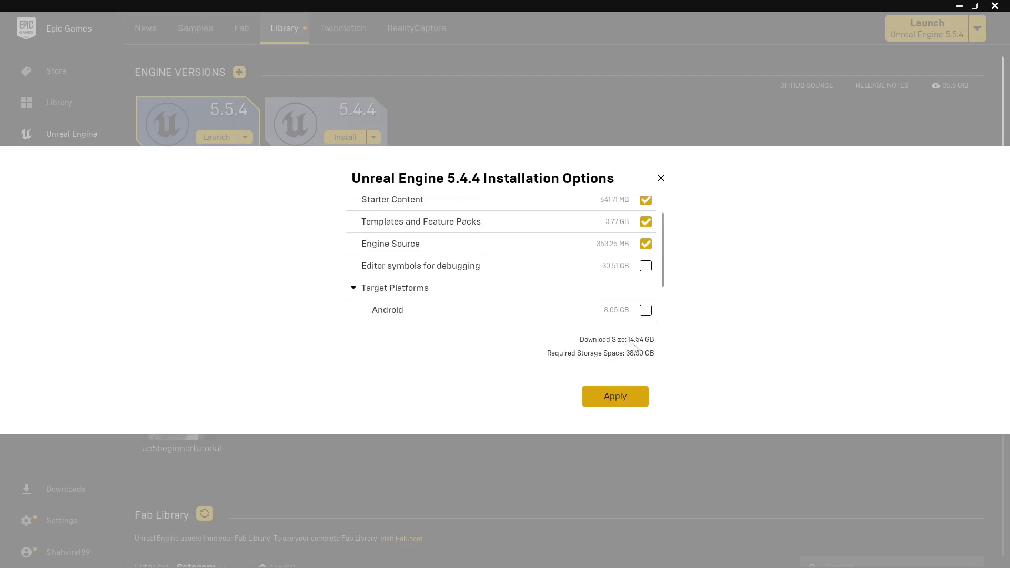
scroll(590, 305, "down", 3)
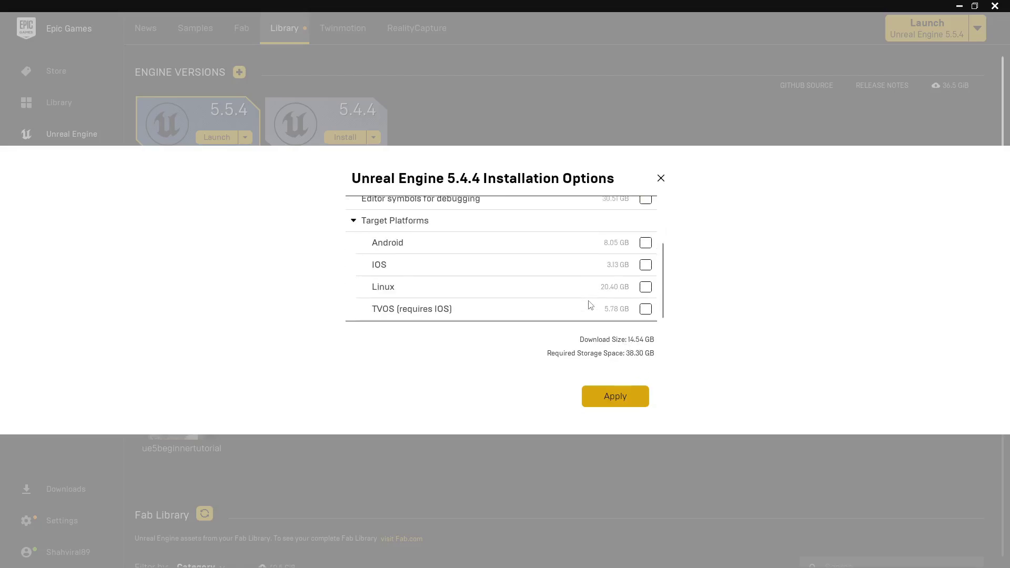
scroll(590, 305, "up", 4)
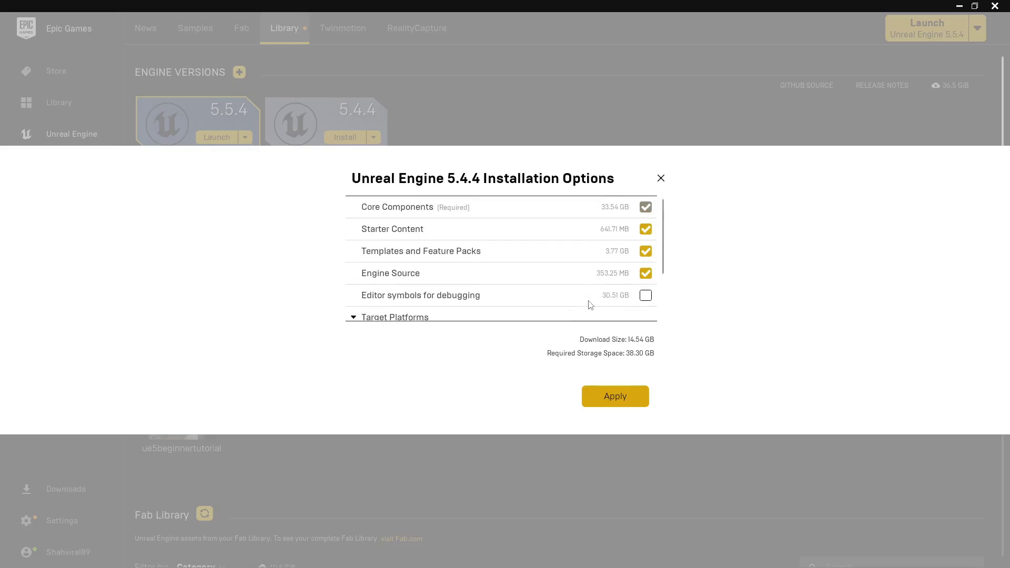
scroll(590, 306, "down", 3)
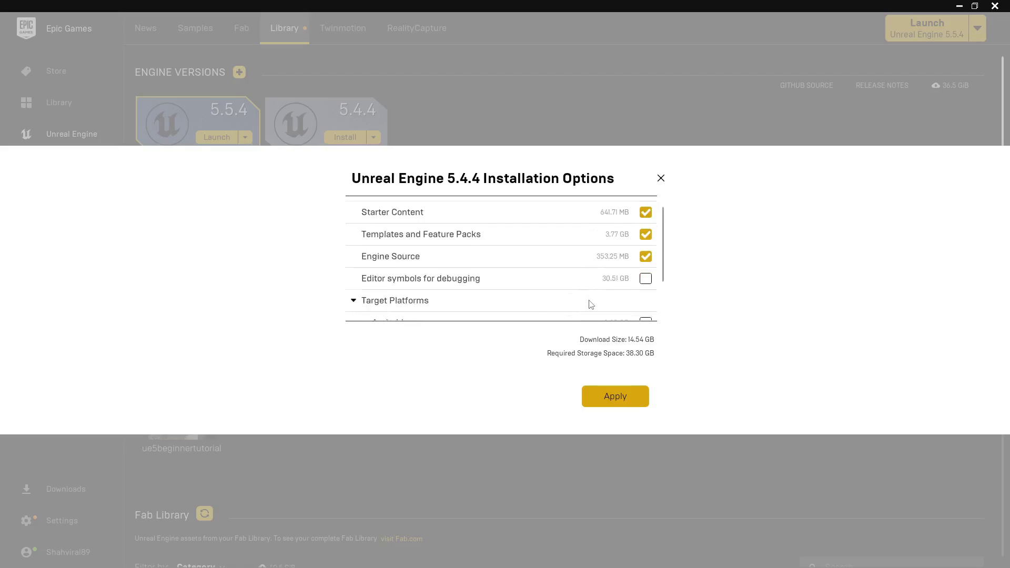
left_click(618, 387)
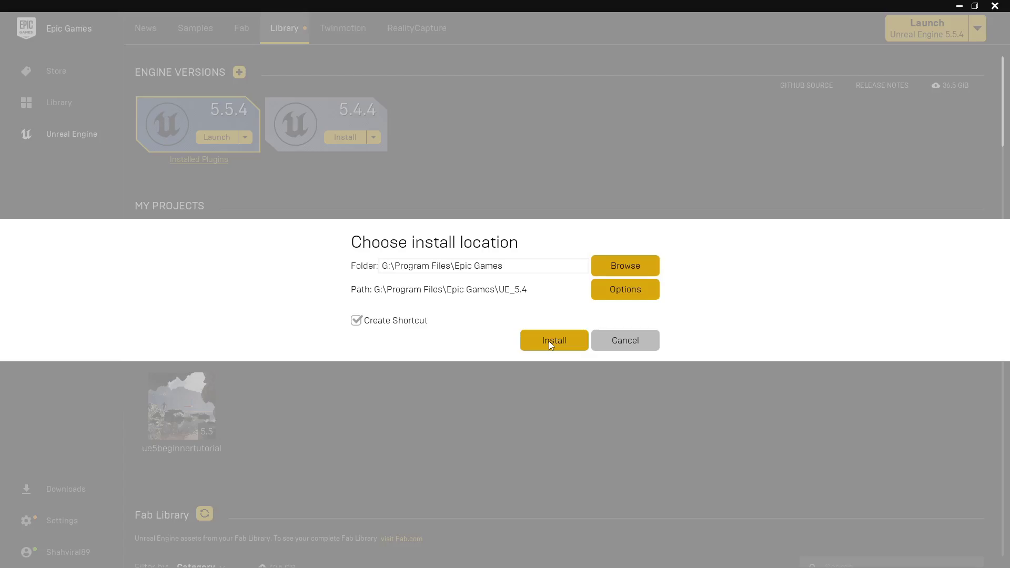
Step: Cancel the Unreal Engine 5.4.4 installation and remove its slot from the engine versions
left_click(631, 340)
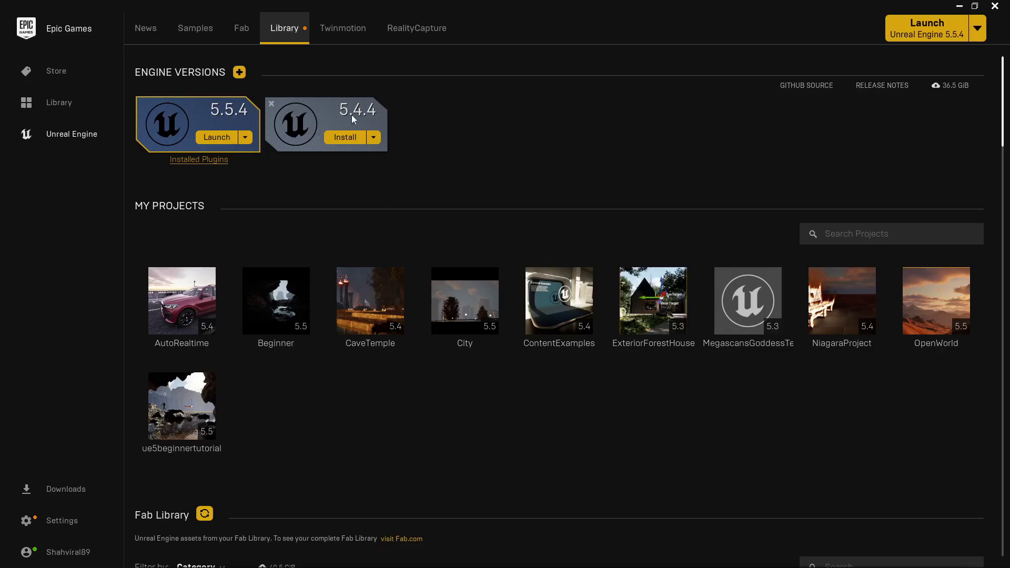
left_click(271, 105)
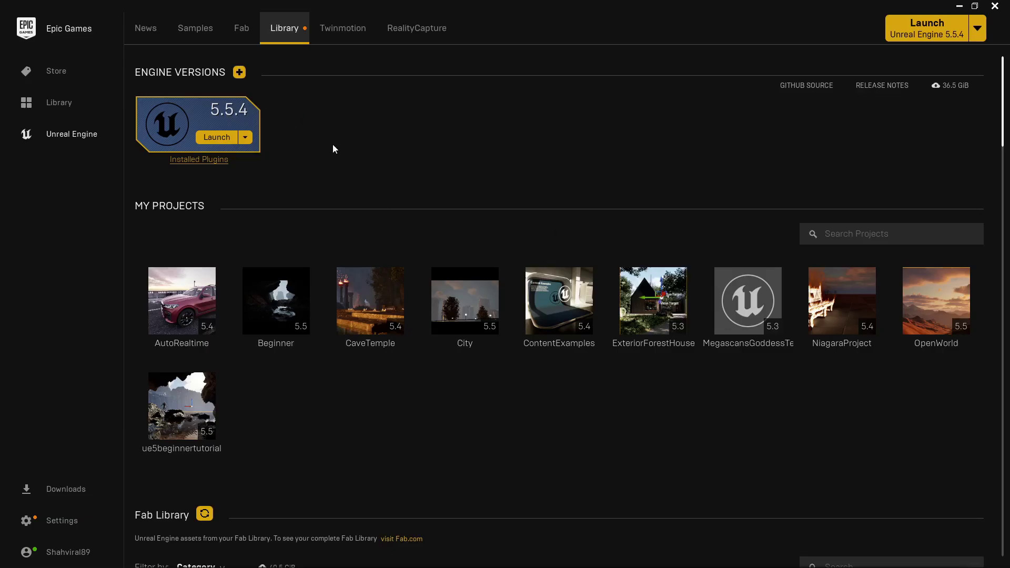
Step: Launch Unreal Engine 5.5.4, glance through the project template categories and select the Third Person template under Games
left_click(224, 140)
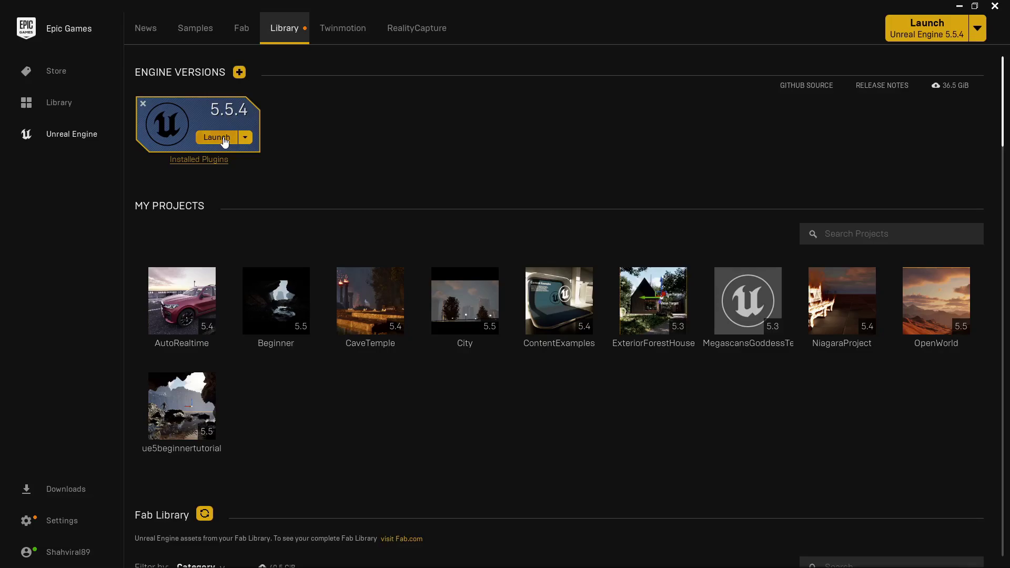
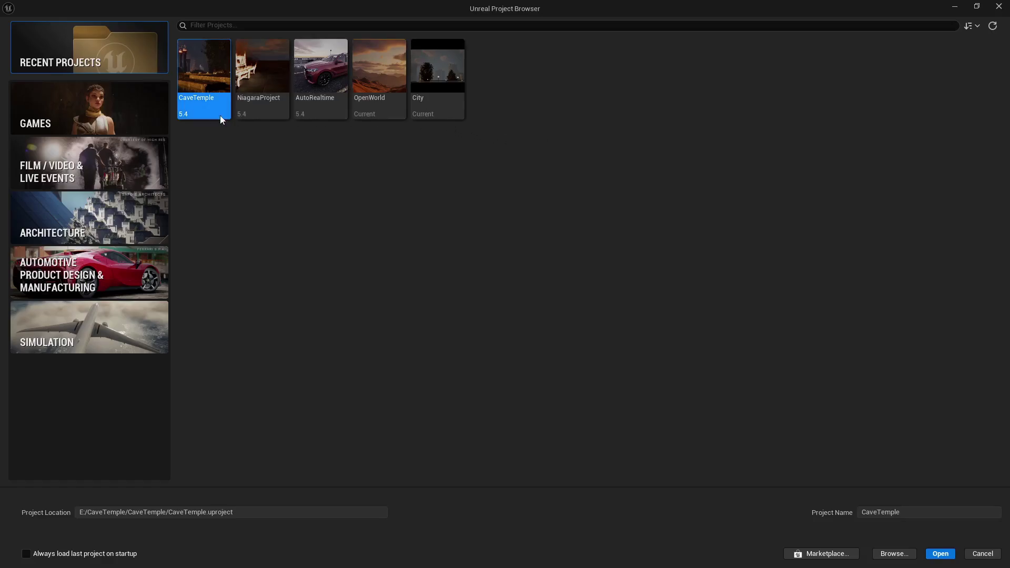
left_click(158, 126)
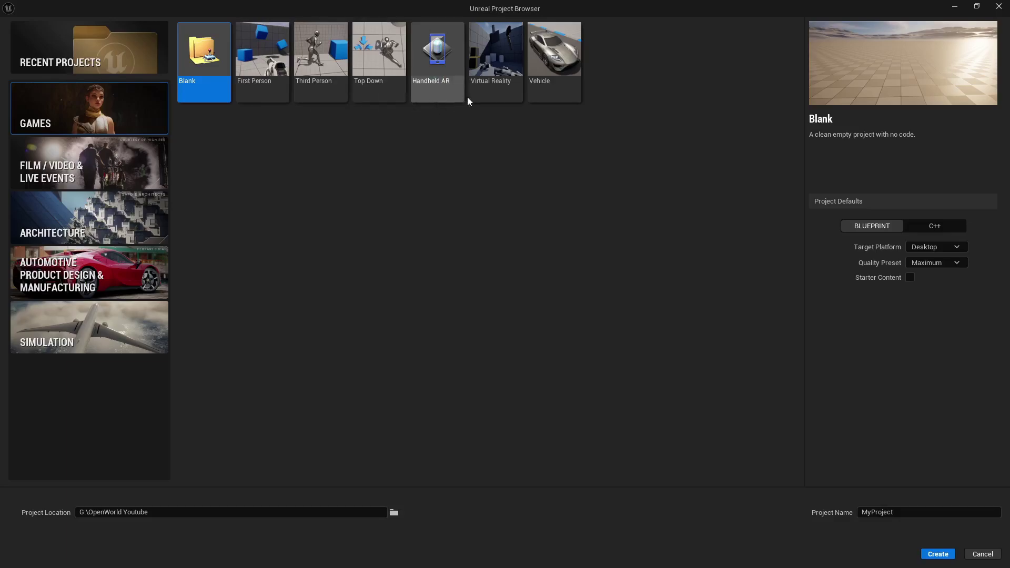
left_click(112, 156)
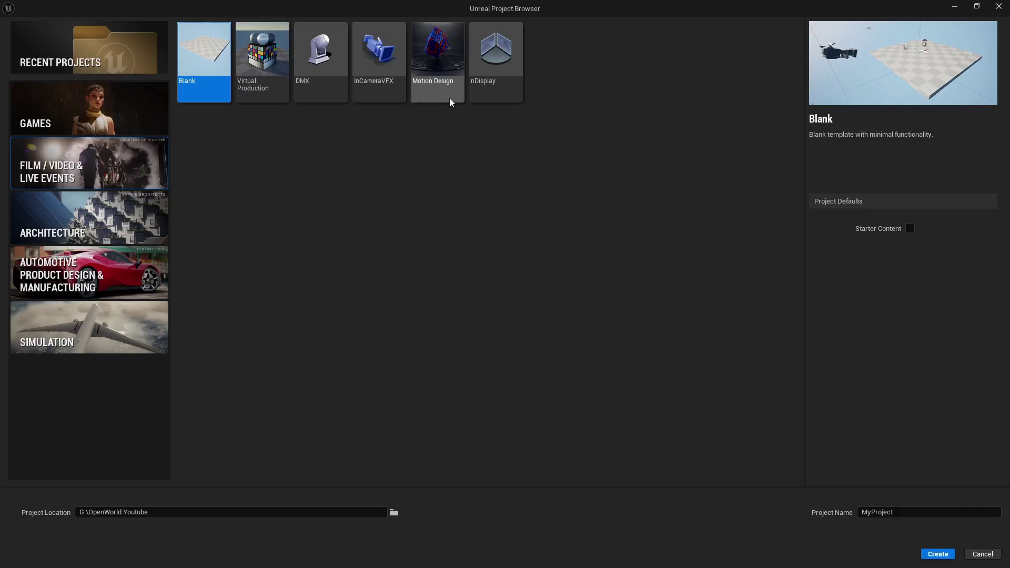
left_click(140, 204)
left_click(134, 123)
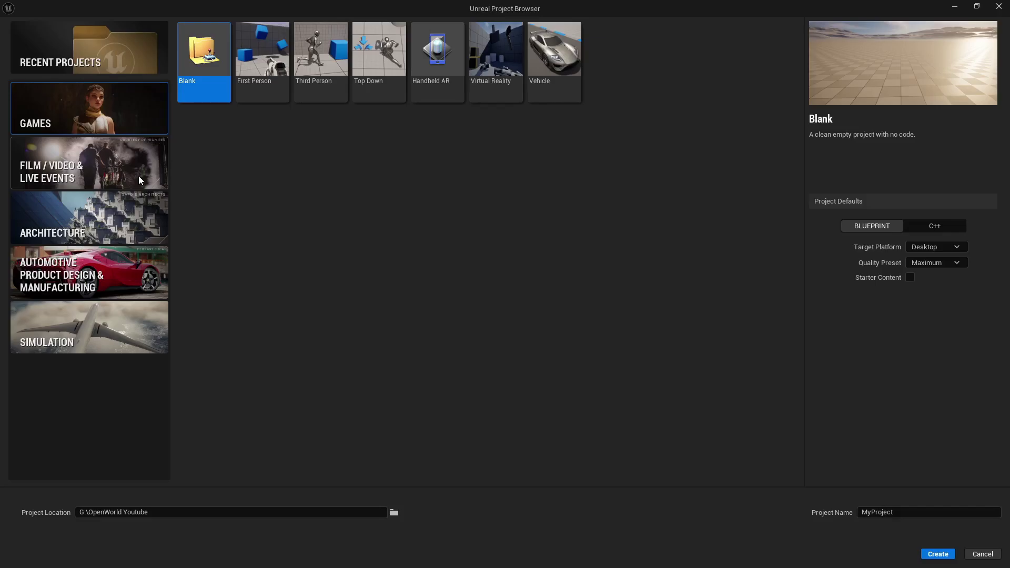
left_click(318, 92)
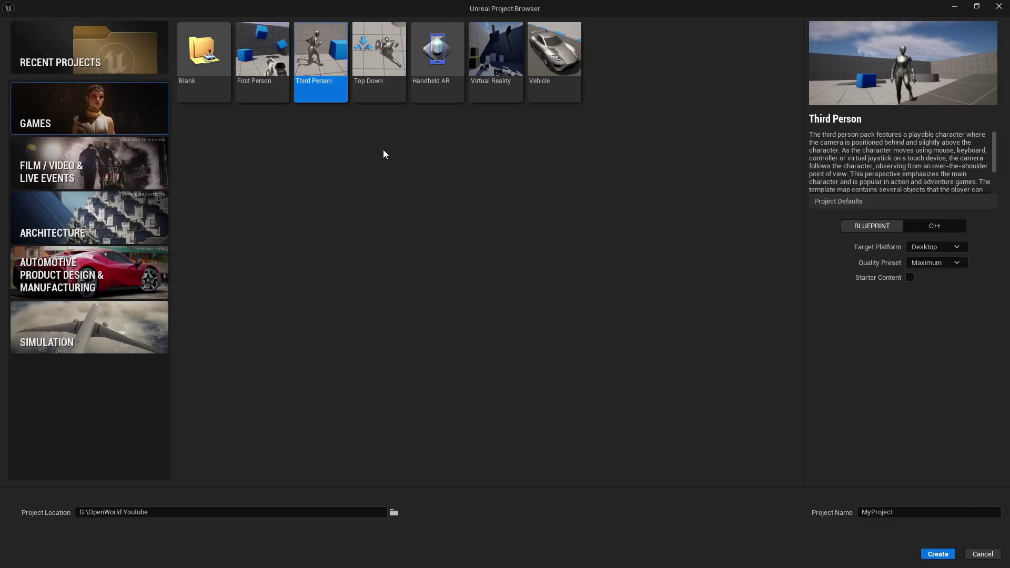
Step: Compare the templates for Architecture and Automotive Product Design & Manufacturing, and return to the Film / Video & Live Events category
left_click(87, 166)
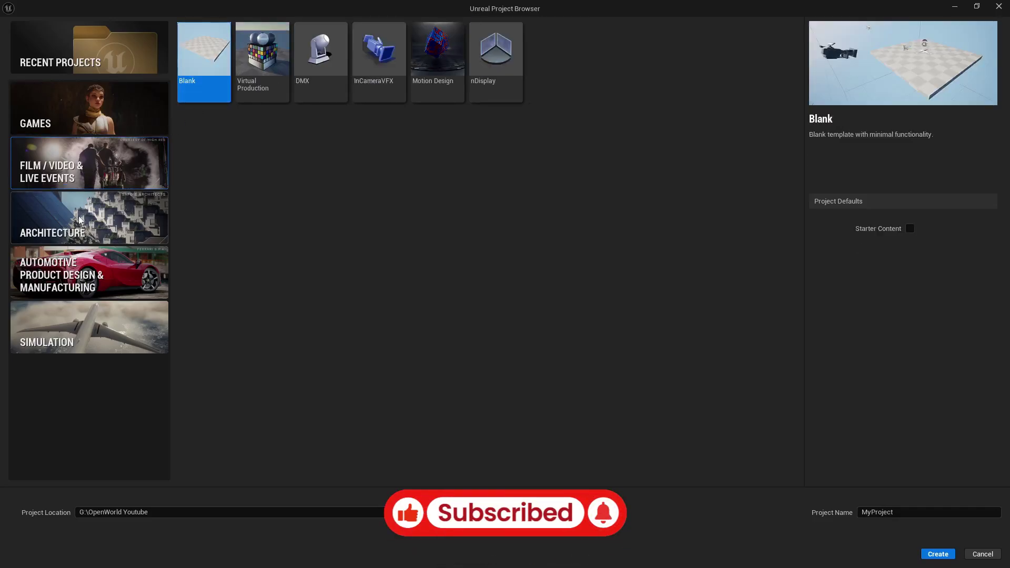
left_click(107, 216)
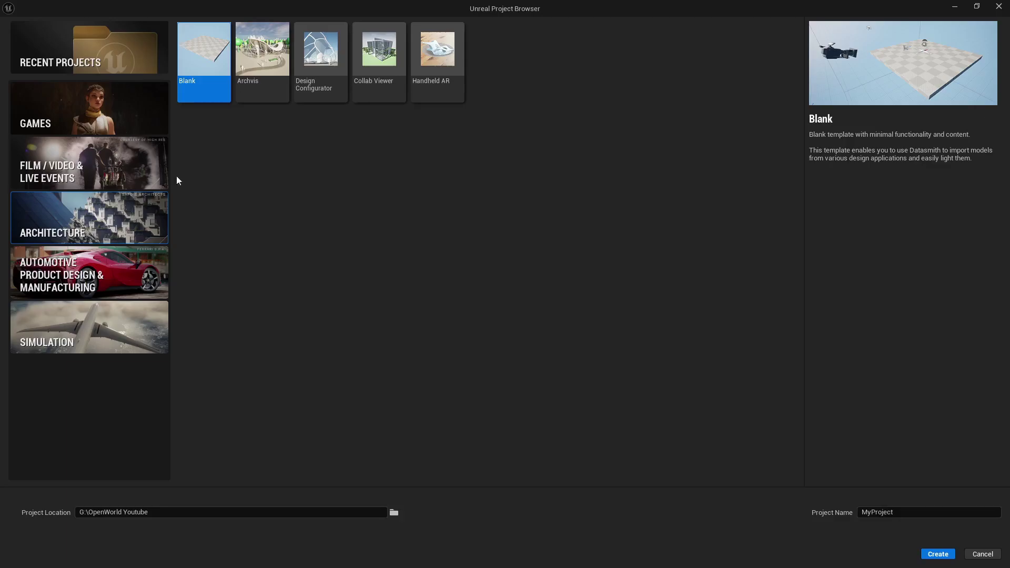
left_click(123, 166)
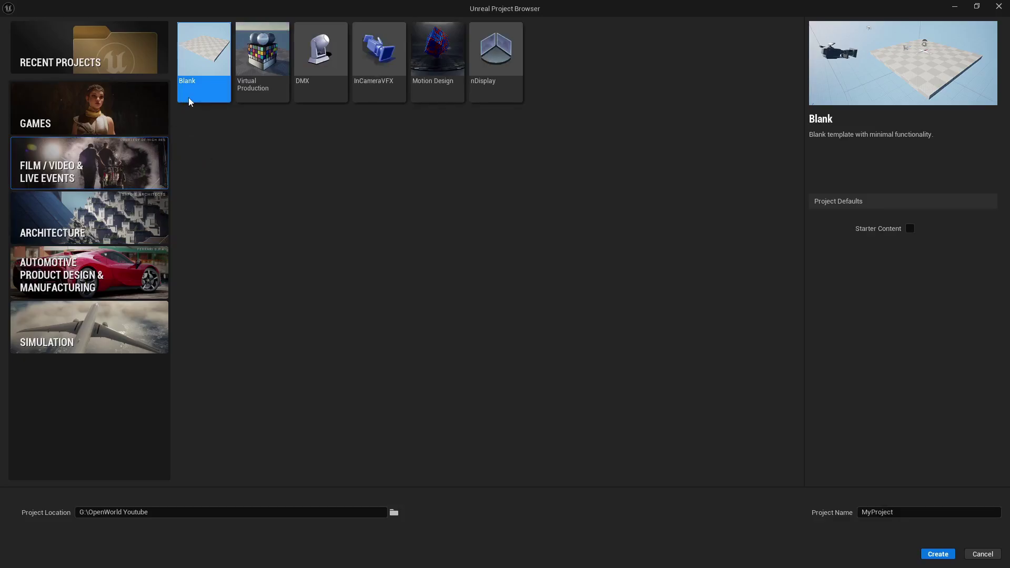
left_click(131, 228)
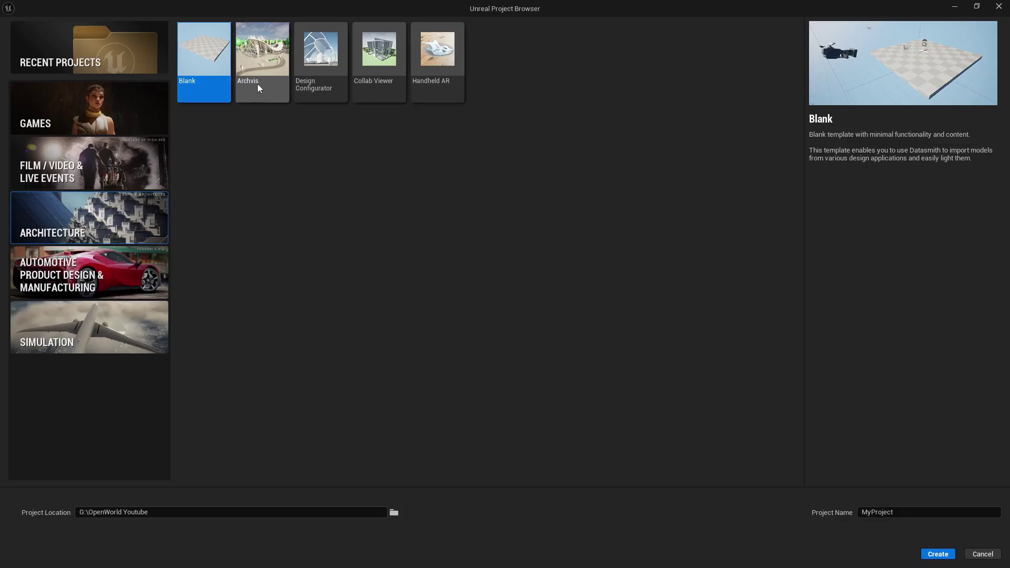
left_click(121, 282)
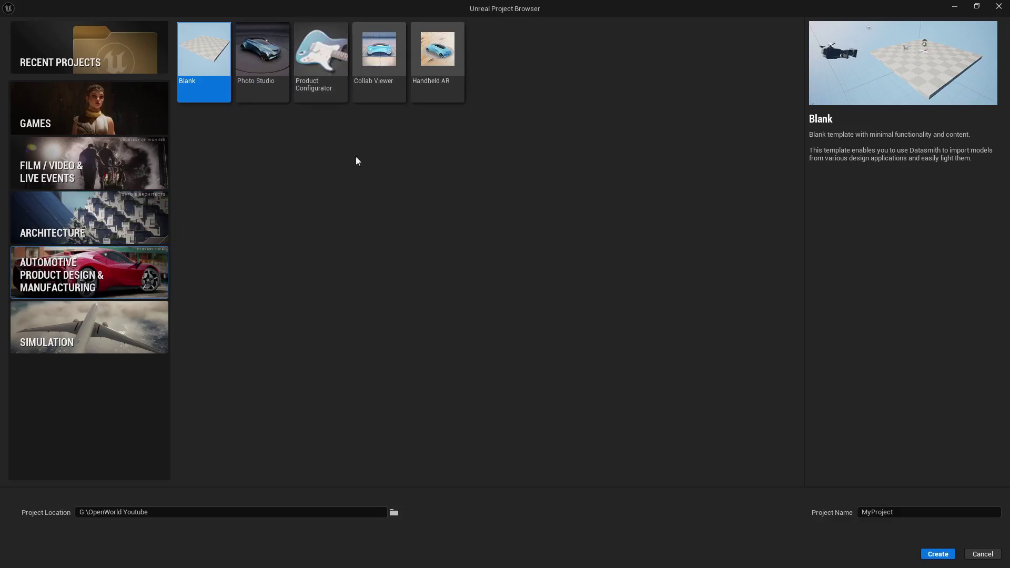
left_click(84, 175)
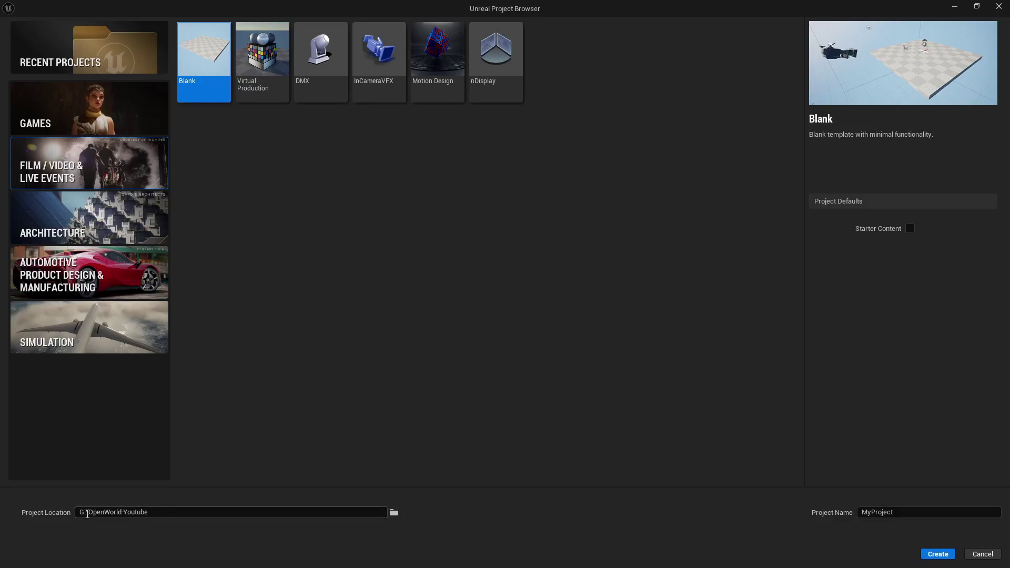
Step: Create a folder named FirstDay inside G:\OpenWorld Youtube and choose it as the project location
left_click_drag(164, 516, 100, 514)
left_click(209, 513)
left_click(394, 513)
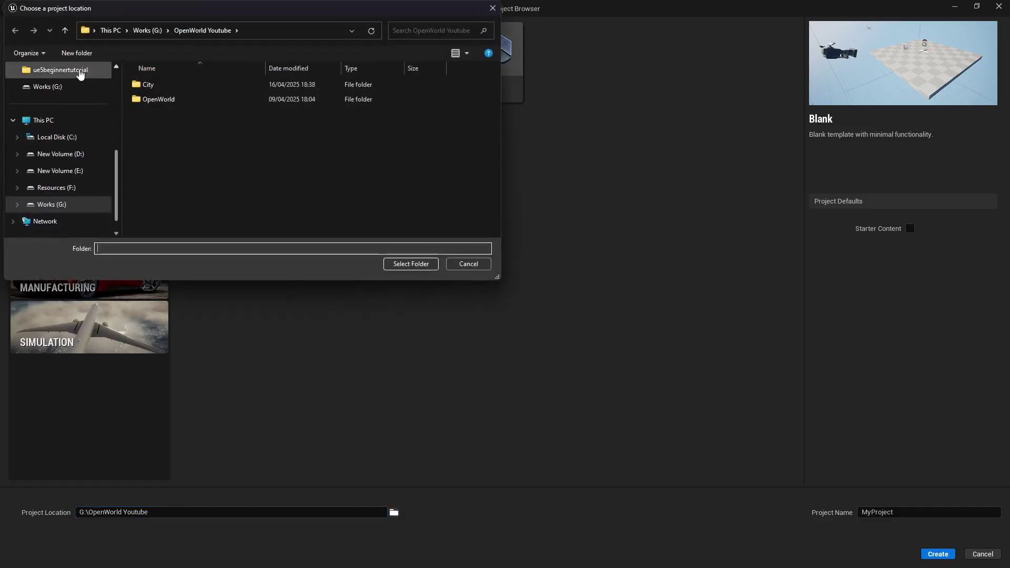
left_click(74, 53)
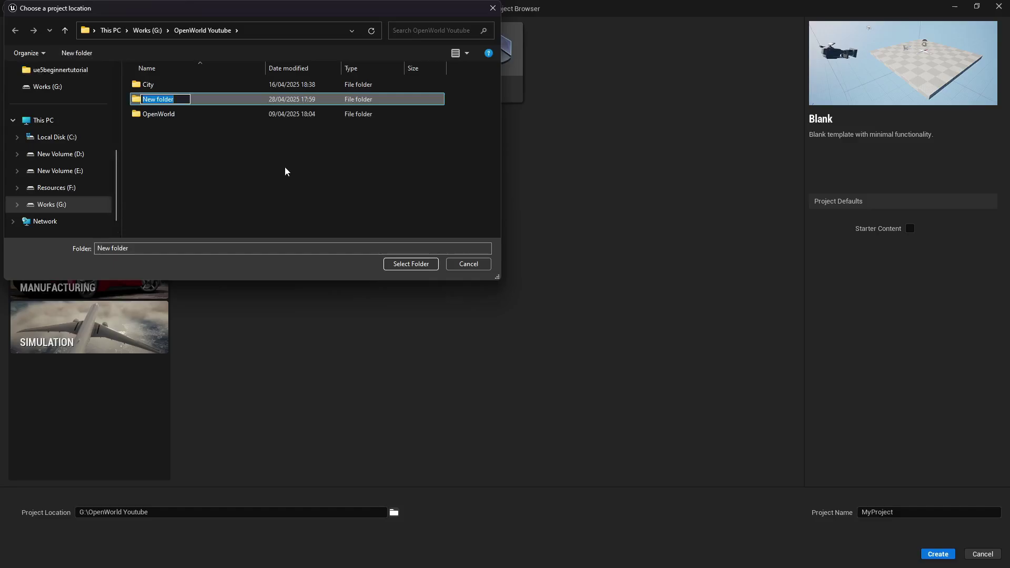
type("FirstDay")
key("Return")
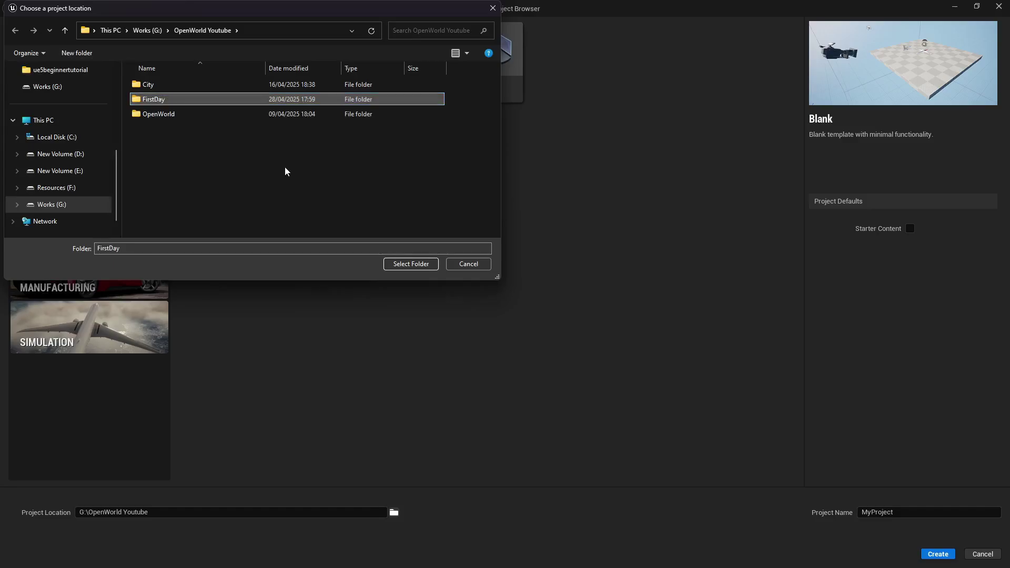
double_click(235, 99)
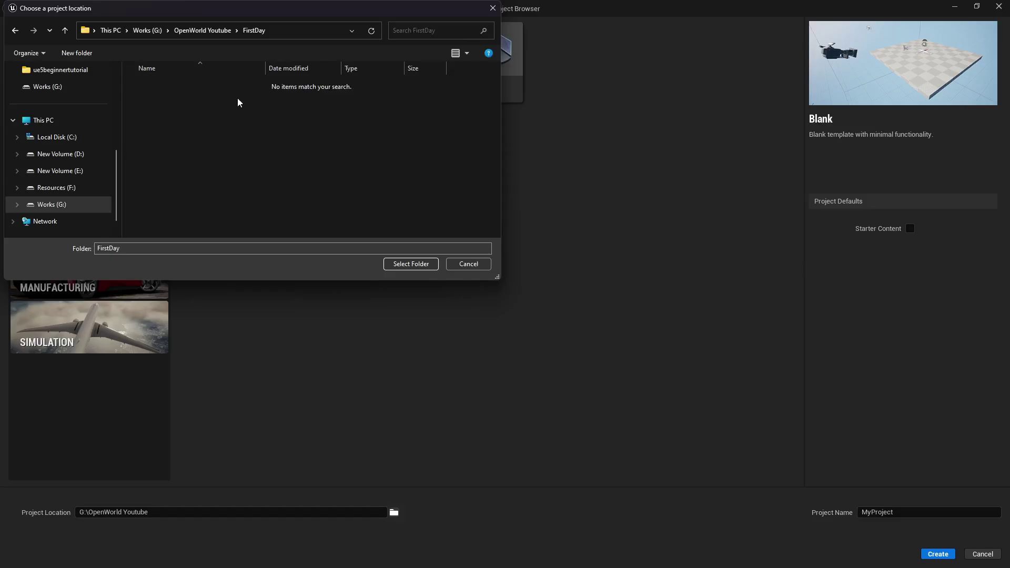
left_click(407, 263)
Step: Name the project FirstDay, leave Starter Content disabled and create it from the Blank template
left_click(926, 513)
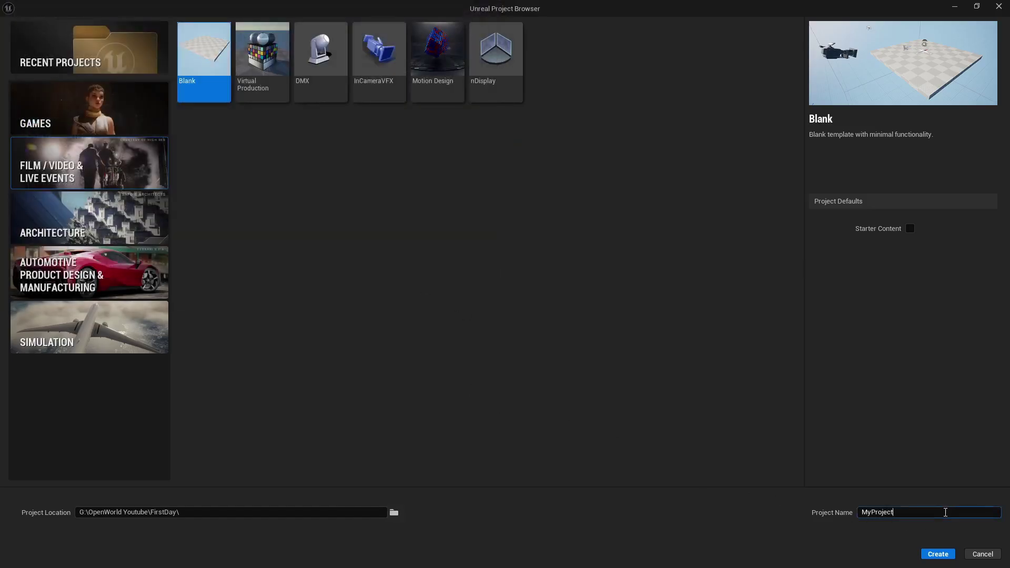
type("FirstDay")
left_click(912, 230)
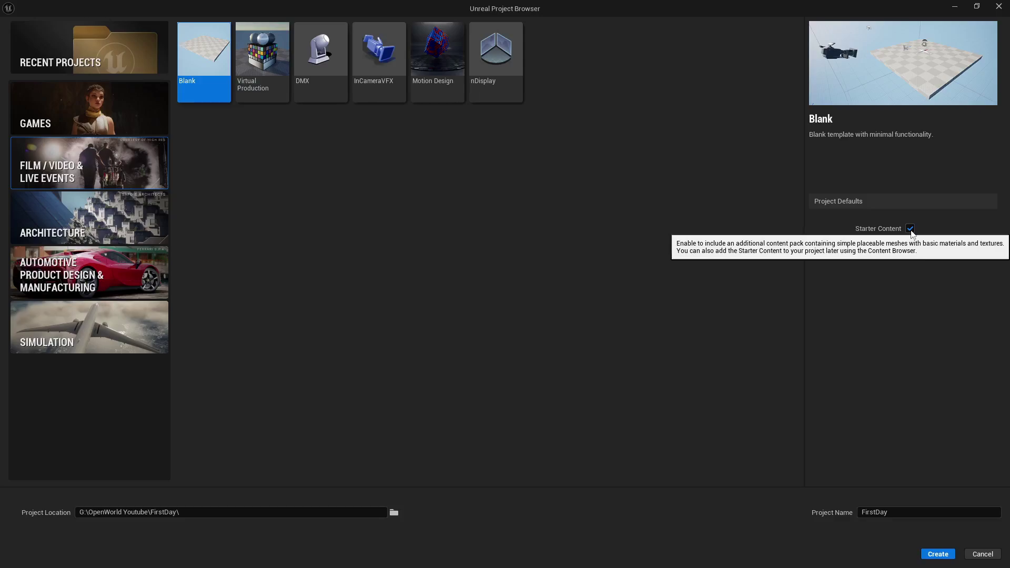
left_click(911, 231)
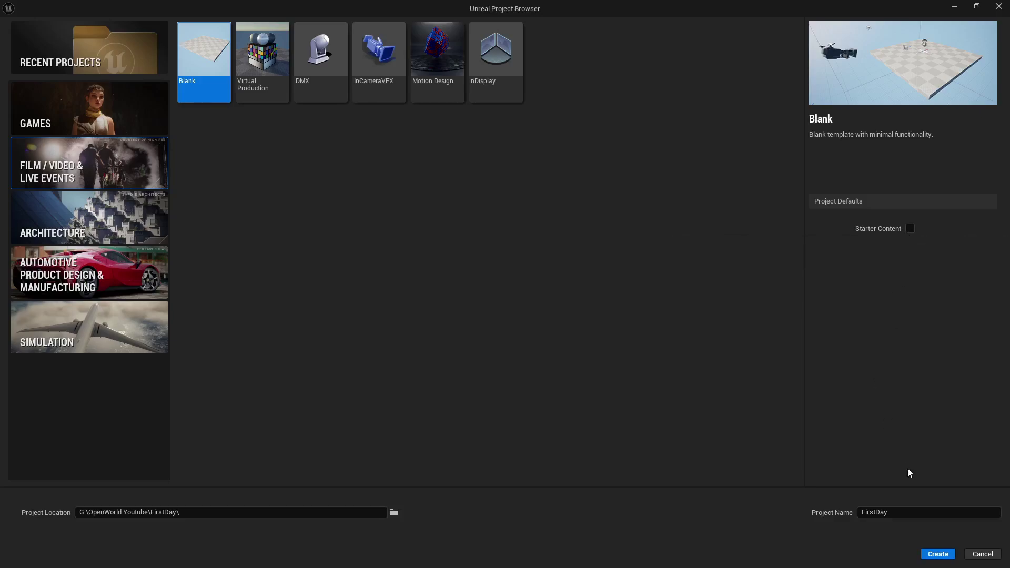
left_click(938, 554)
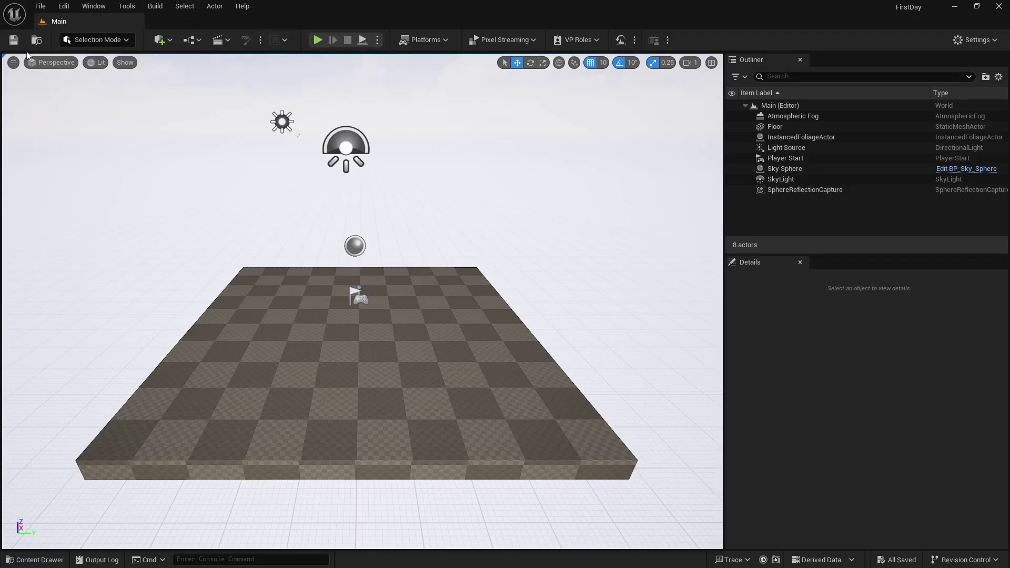
Step: Look over the options for adding content to the project and the viewport's perspective and orthographic view choices
left_click(175, 41)
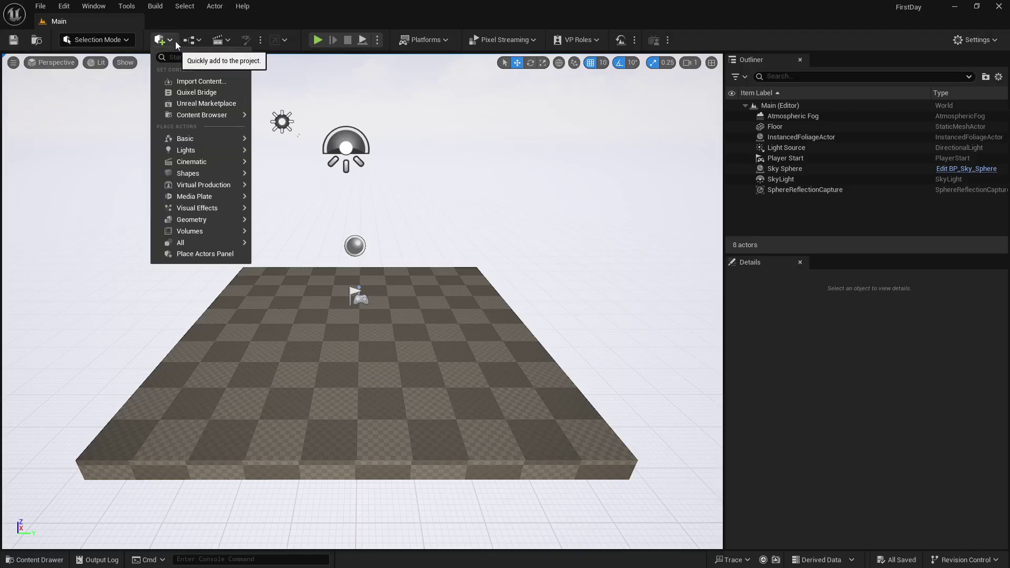
left_click(176, 41)
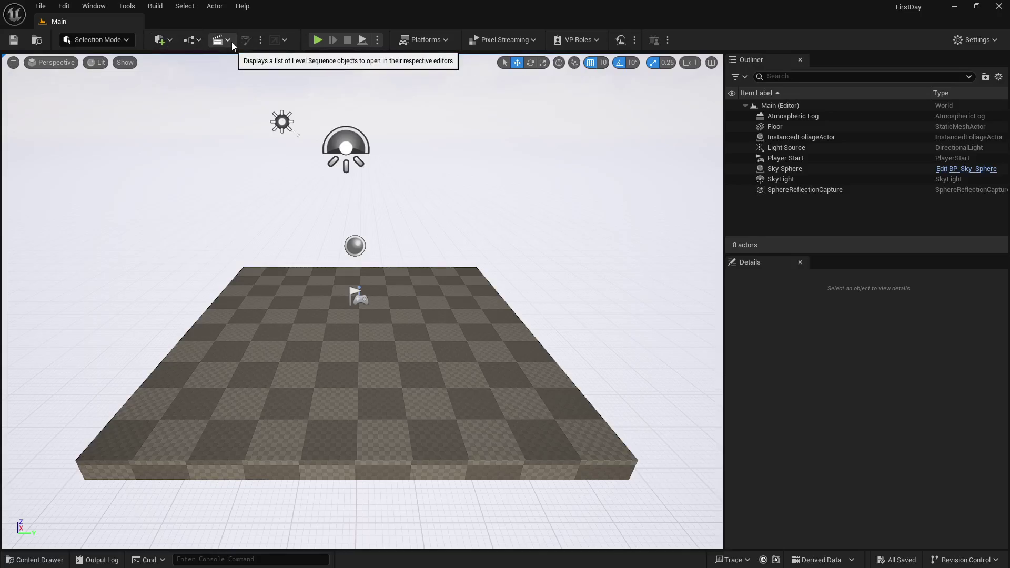
left_click(47, 63)
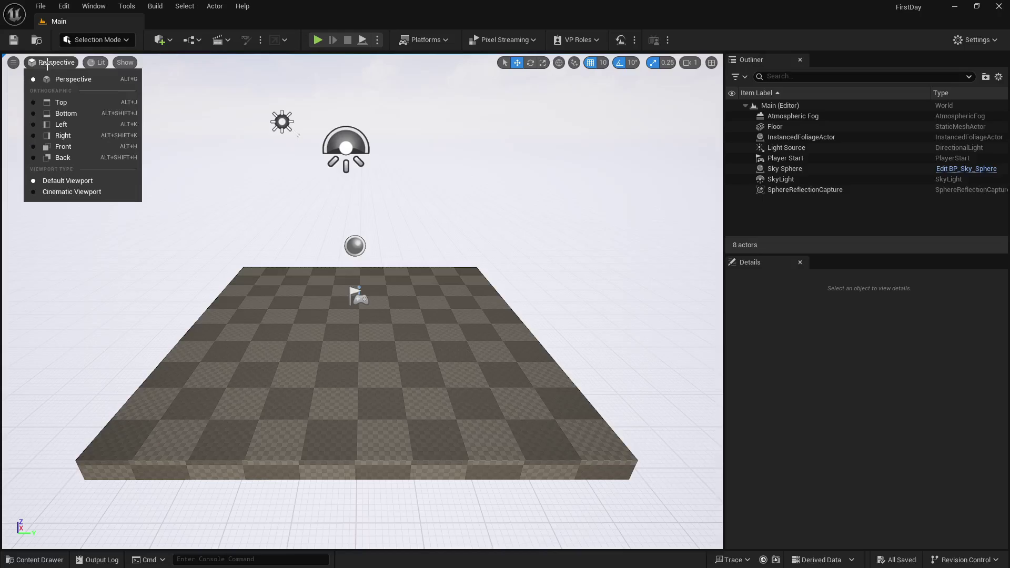
left_click(47, 63)
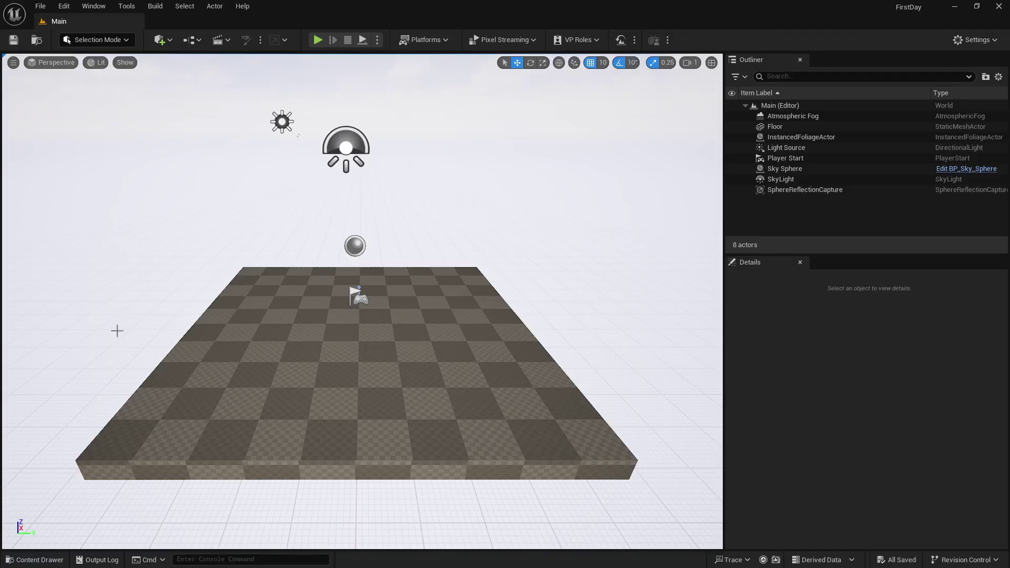
Step: Open the Content Drawer and view the contents of the Content and Engine folders
left_click(32, 560)
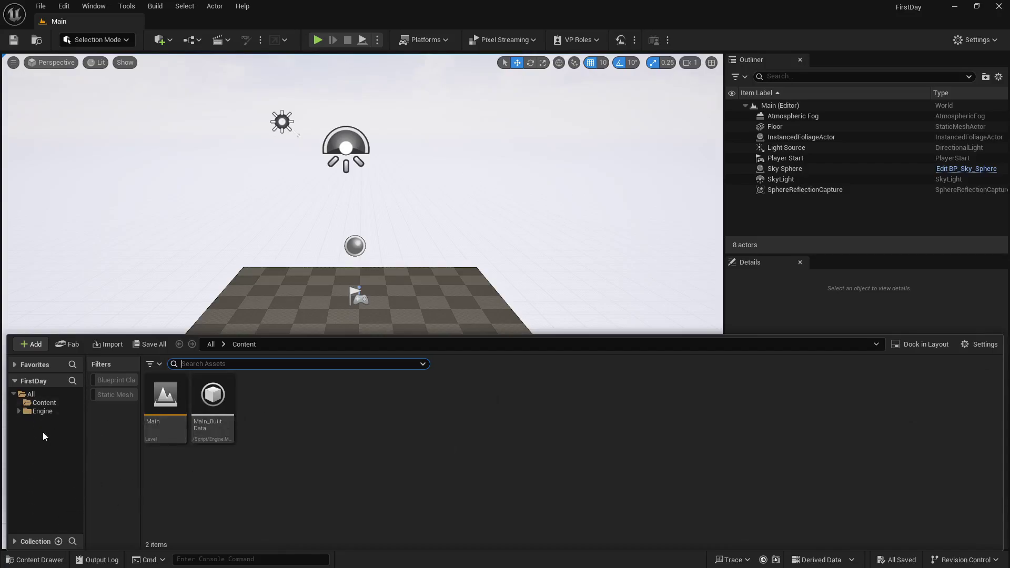
left_click(43, 403)
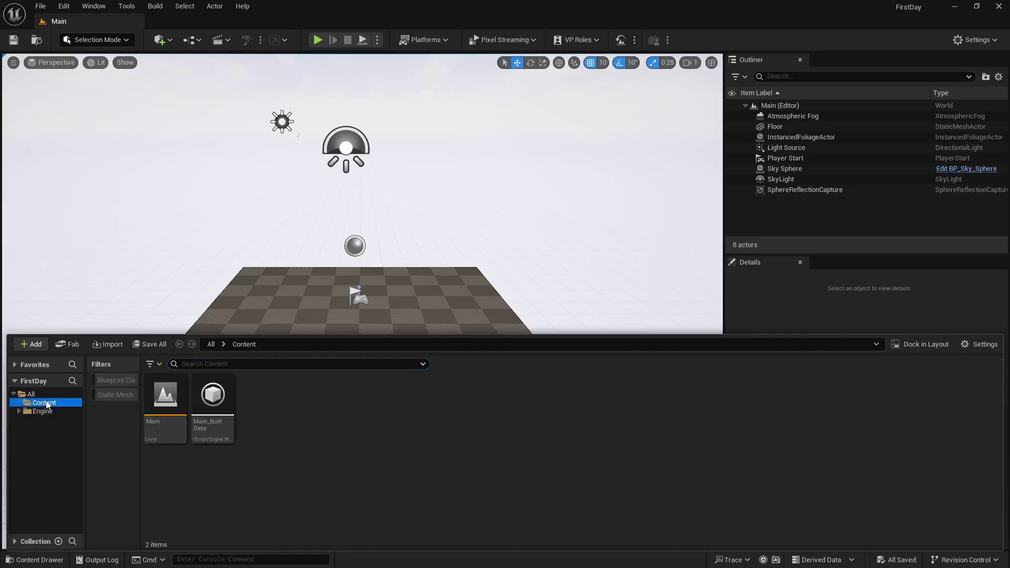
left_click(46, 413)
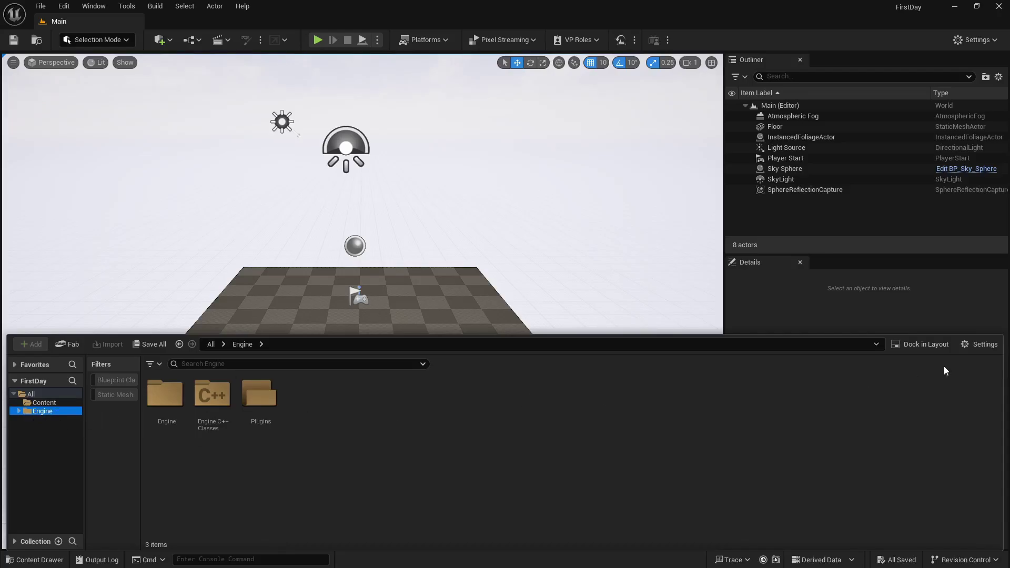
Step: Turn Show Engine Content off and back on in the Content Drawer's view options
left_click(974, 347)
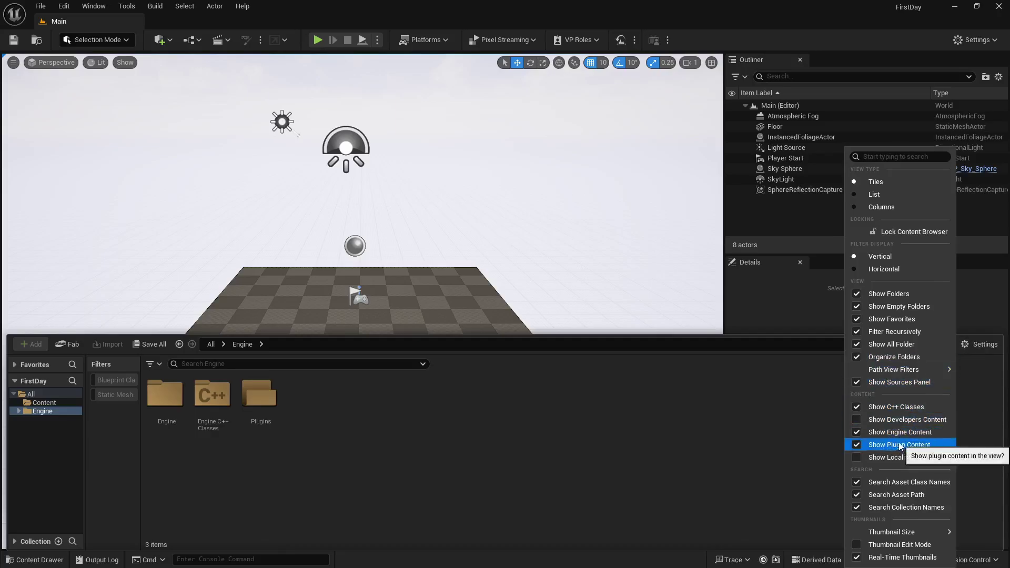
left_click(857, 433)
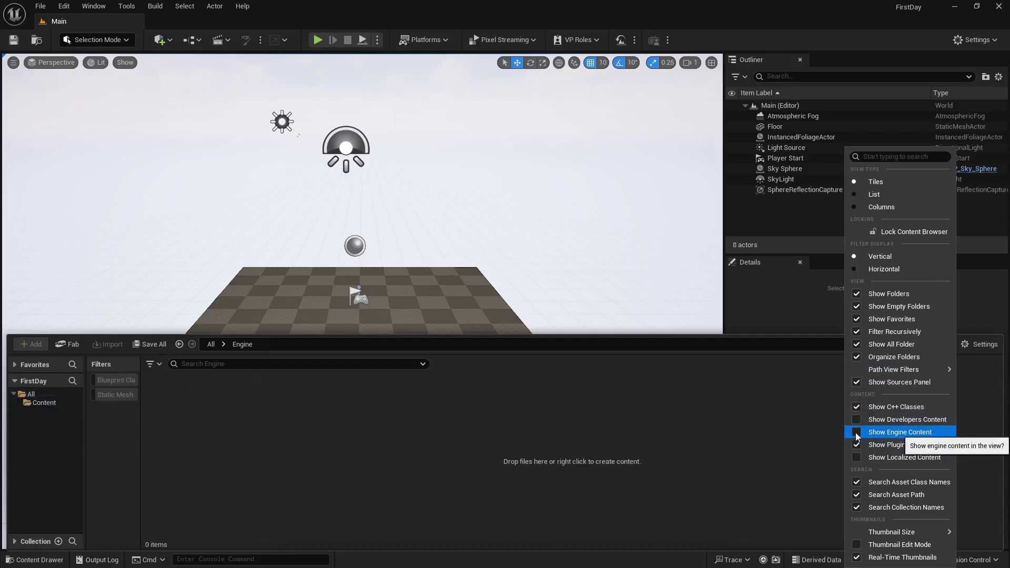
left_click(856, 432)
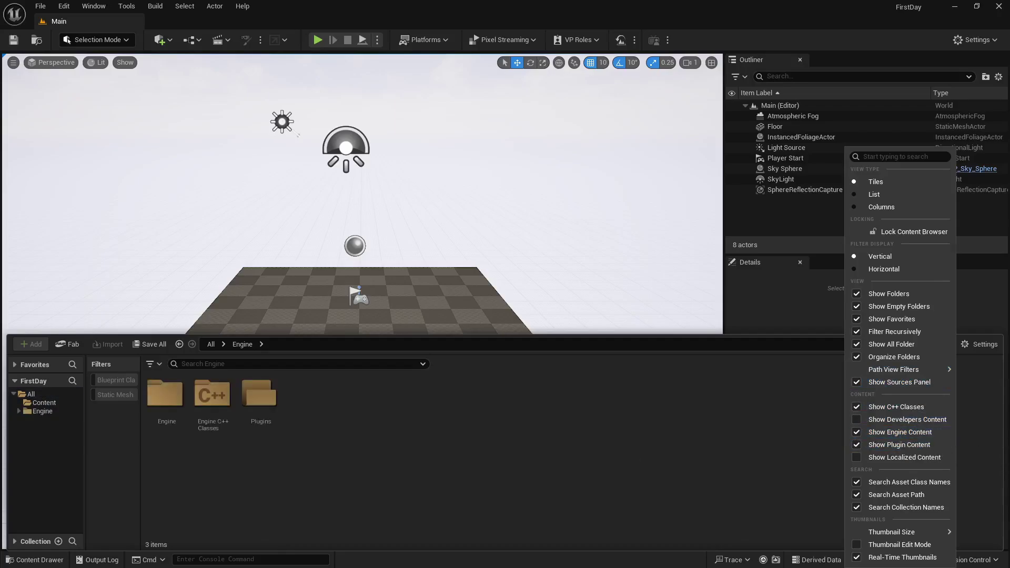
key("Escape")
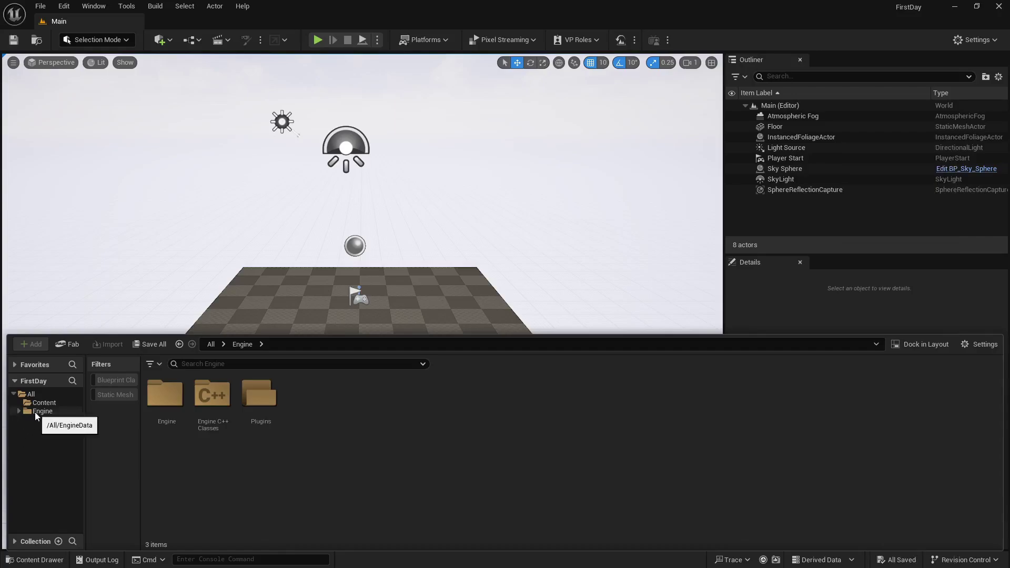
Step: Reset the Content Drawer's asset filters, look through the available filter types and close the drawer
left_click(159, 366)
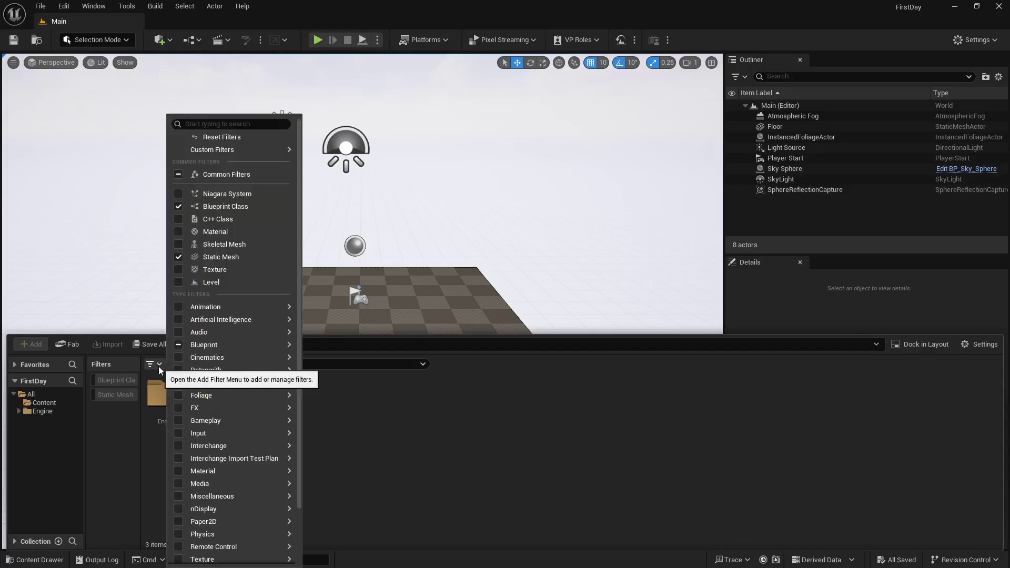
left_click(214, 138)
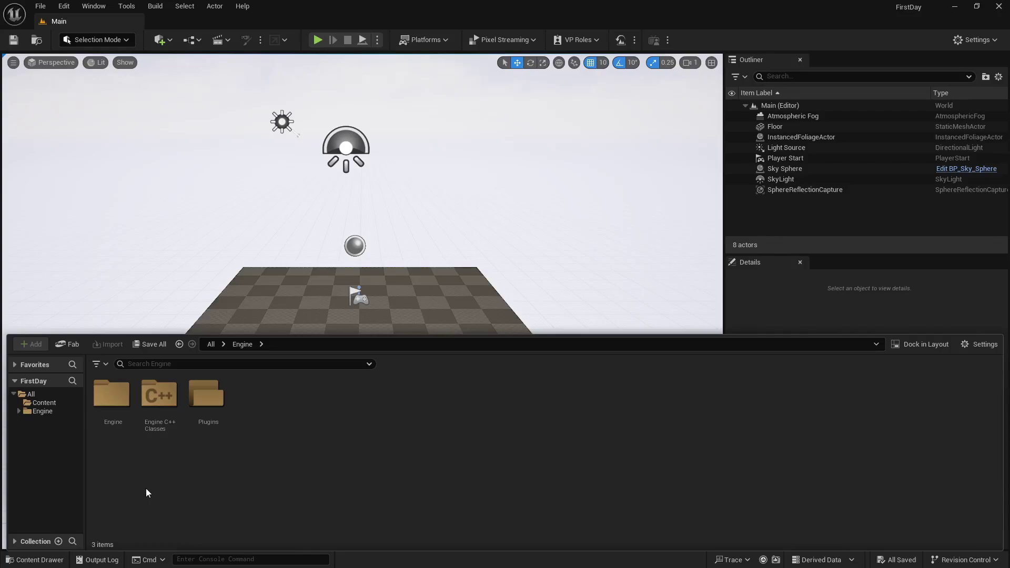
left_click(98, 364)
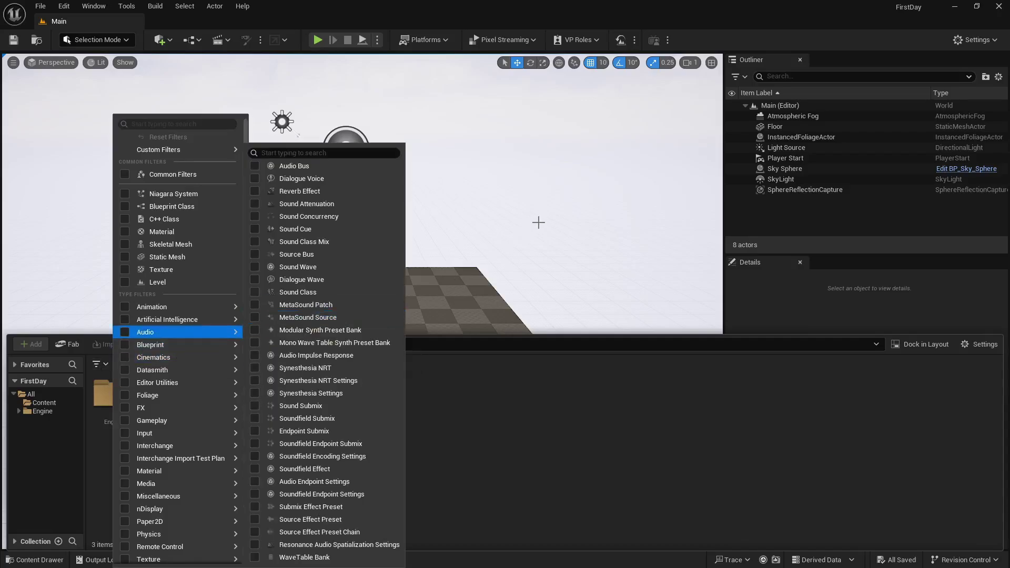
left_click(538, 223)
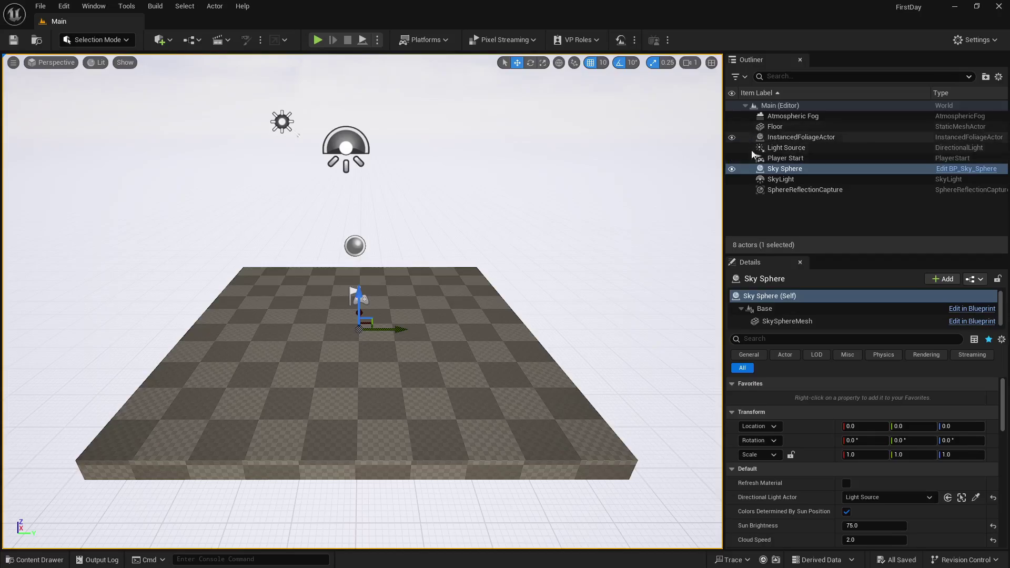
Step: Select the Floor, InstancedFoliageActor and Light Source actors in turn to view their details
left_click(790, 120)
left_click(787, 137)
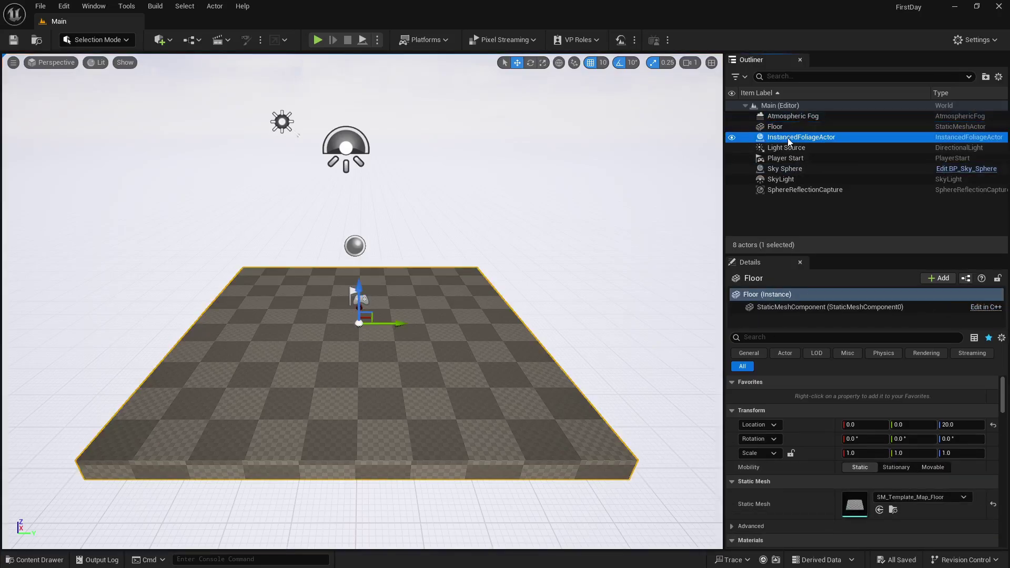
left_click(789, 149)
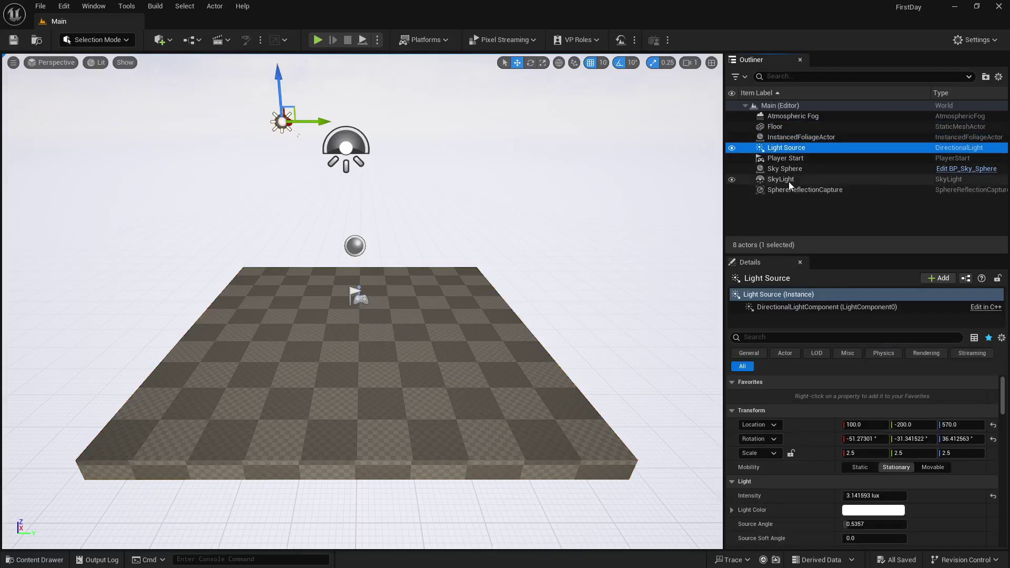
Step: Hide and show the Floor actor repeatedly, leave it visible and select it
left_click(732, 127)
left_click(732, 127)
left_click(732, 127)
left_click(732, 127)
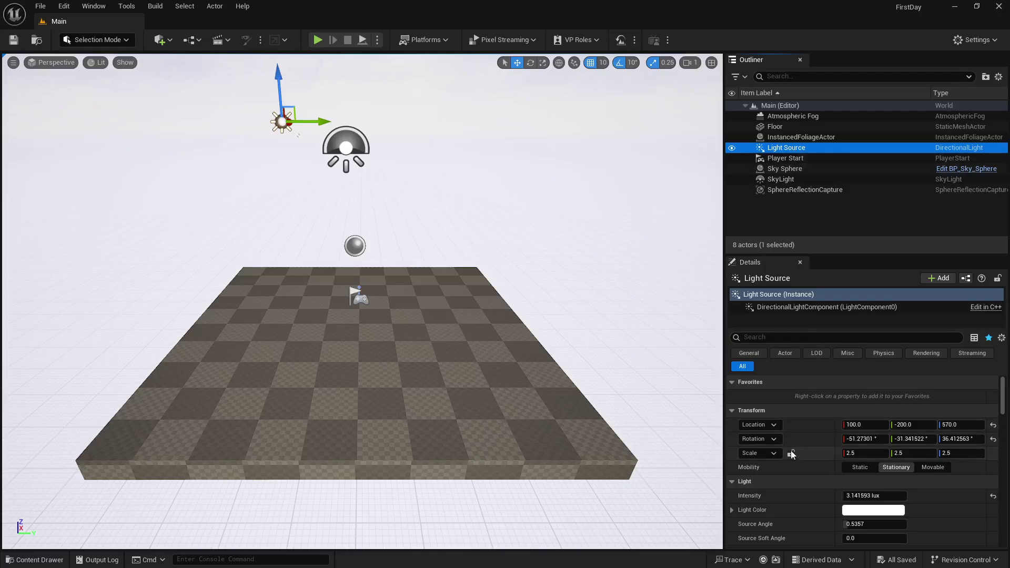
left_click(775, 127)
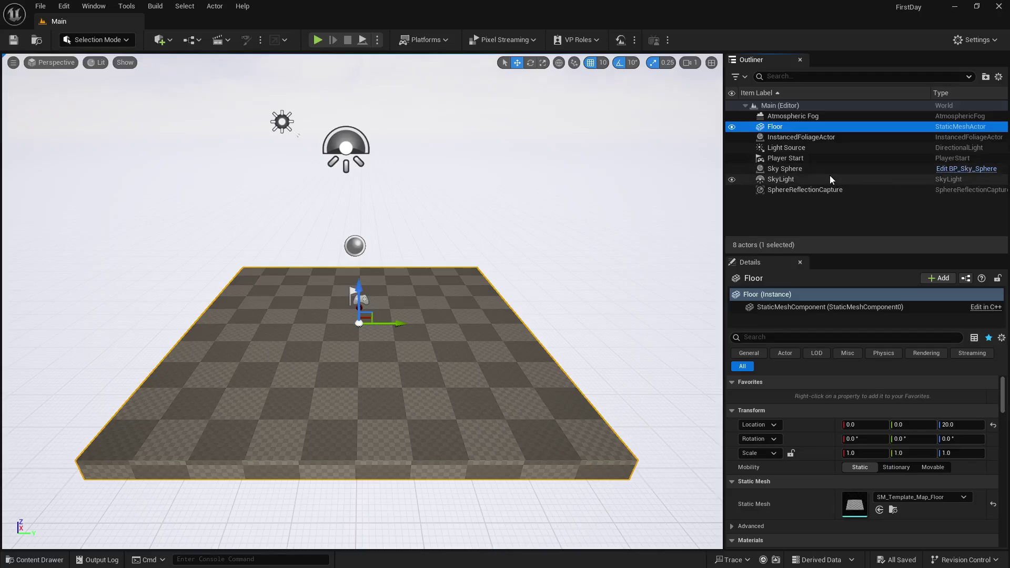
Step: Hide and show the SkyLight actor repeatedly to compare the scene, leaving it visible
left_click(733, 180)
left_click(733, 180)
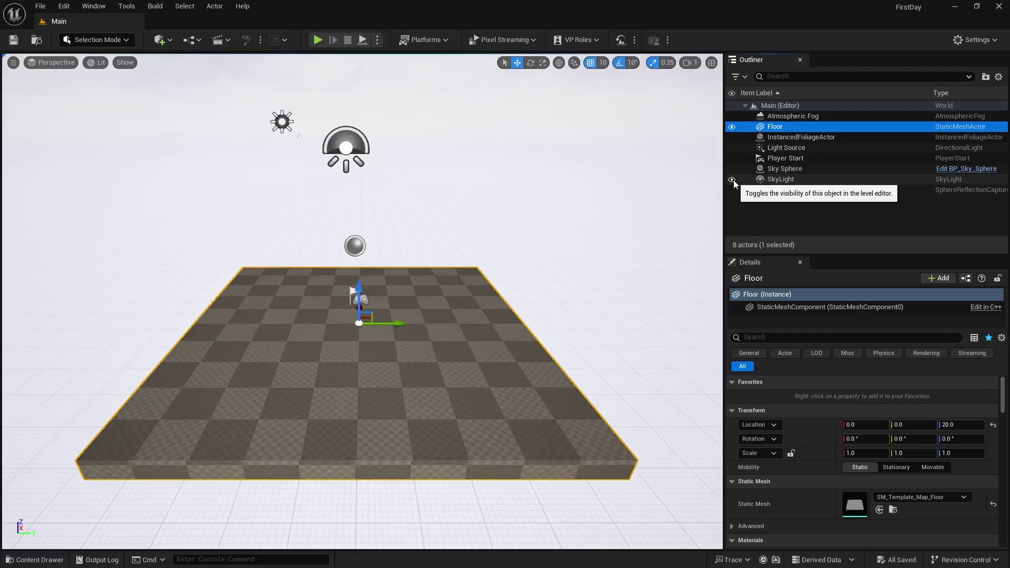
left_click(733, 180)
left_click(733, 180)
left_click(733, 180)
left_click(733, 180)
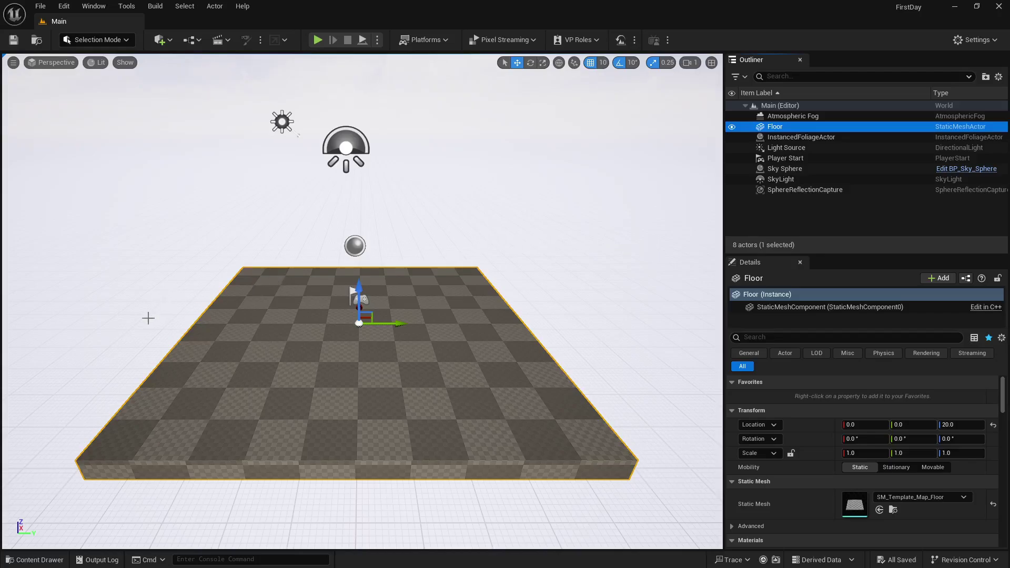
Step: Create a new folder named MyFirstProject inside the project's Content folder
left_click(53, 561)
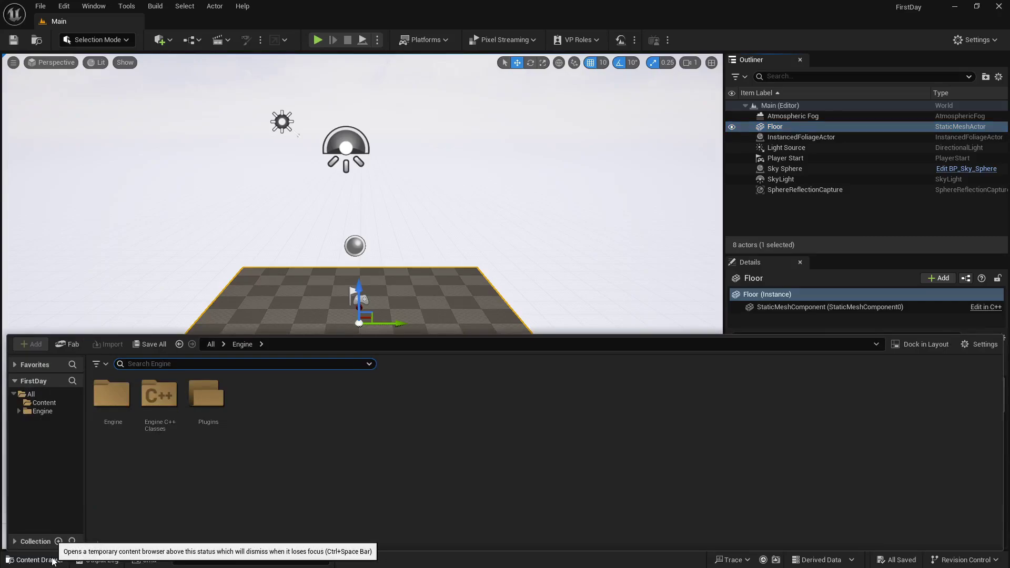
left_click(34, 394)
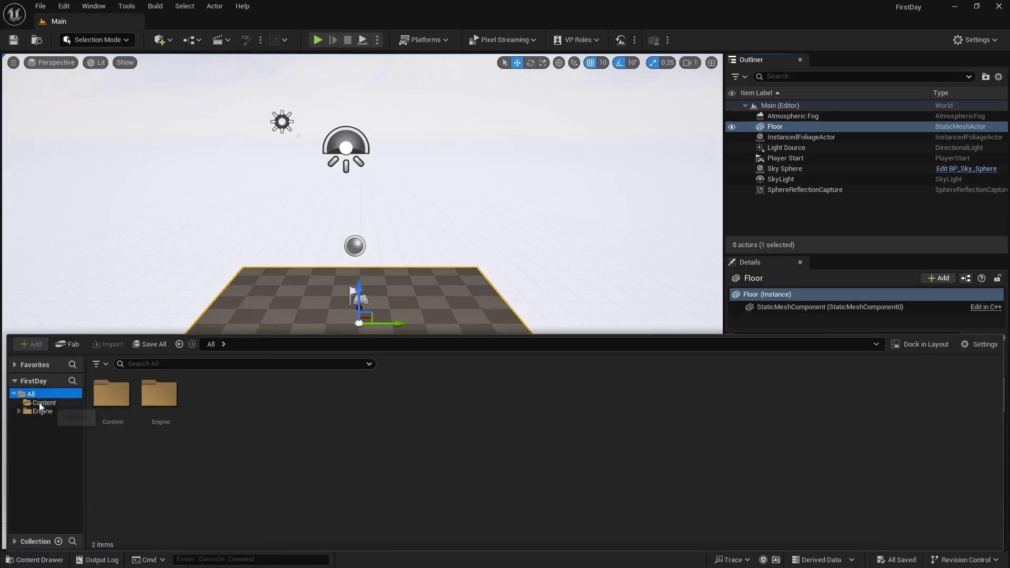
left_click(41, 403)
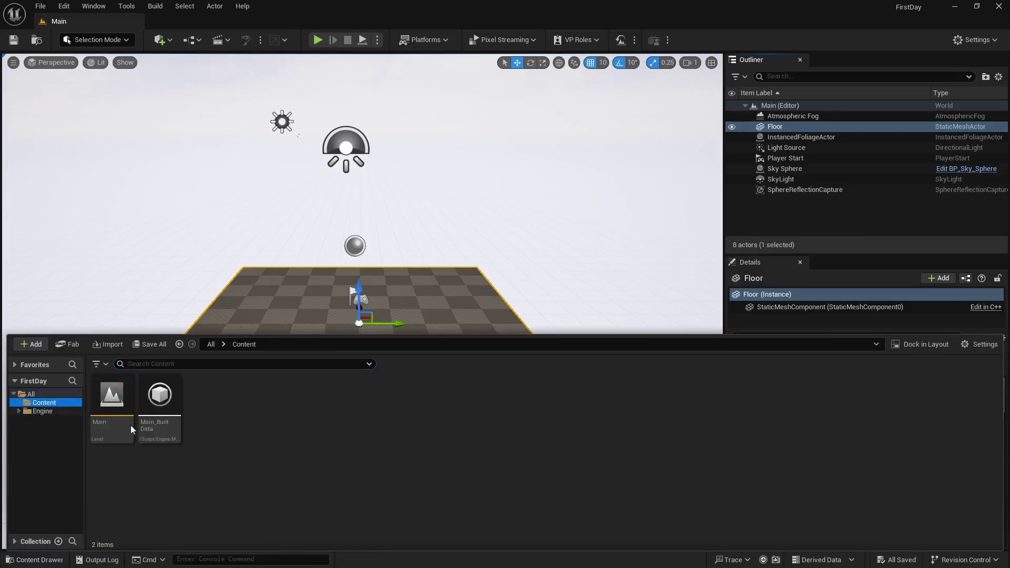
right_click(224, 427)
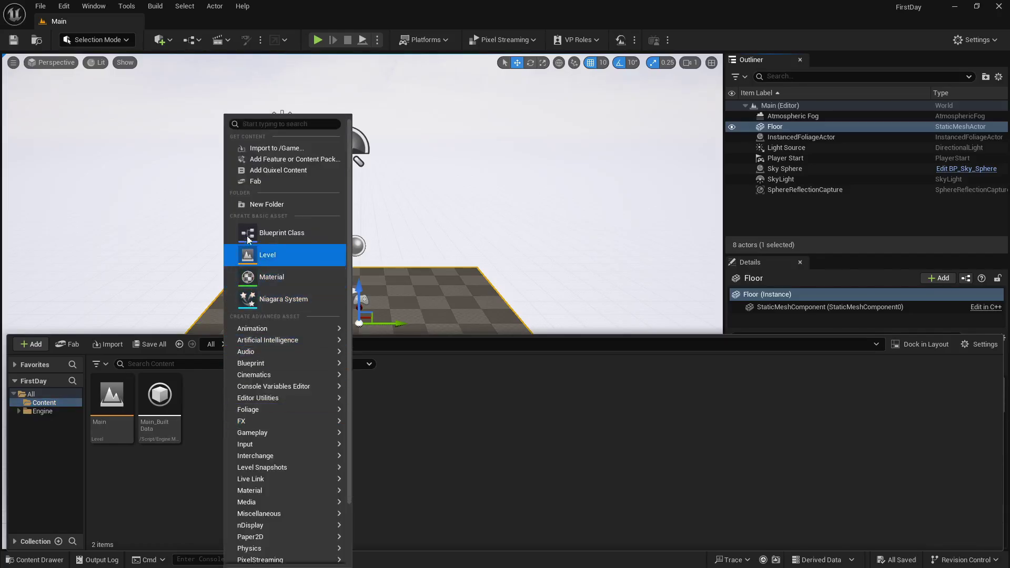
left_click(271, 204)
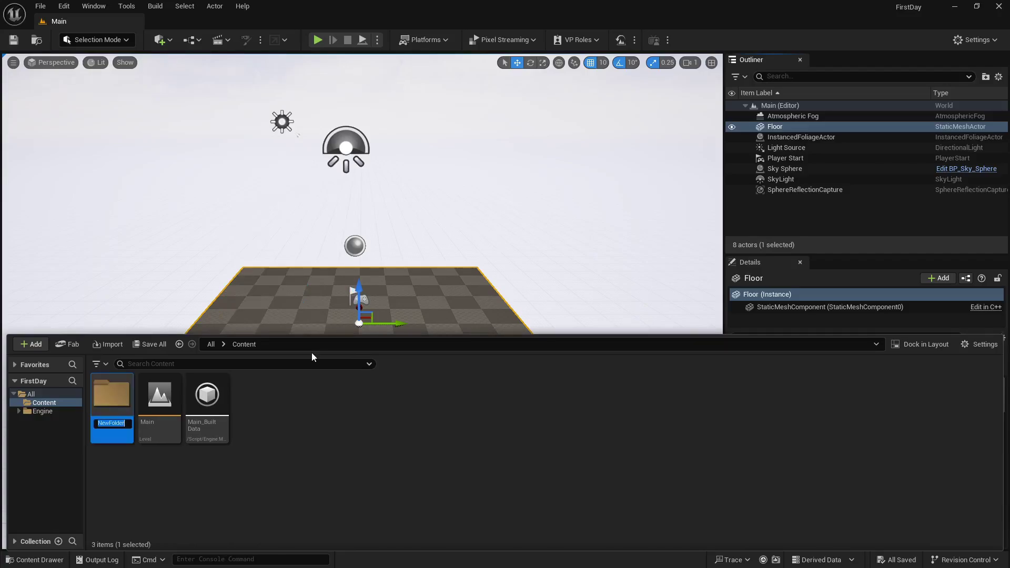
type("MyFirstP")
type("roject")
key("Return")
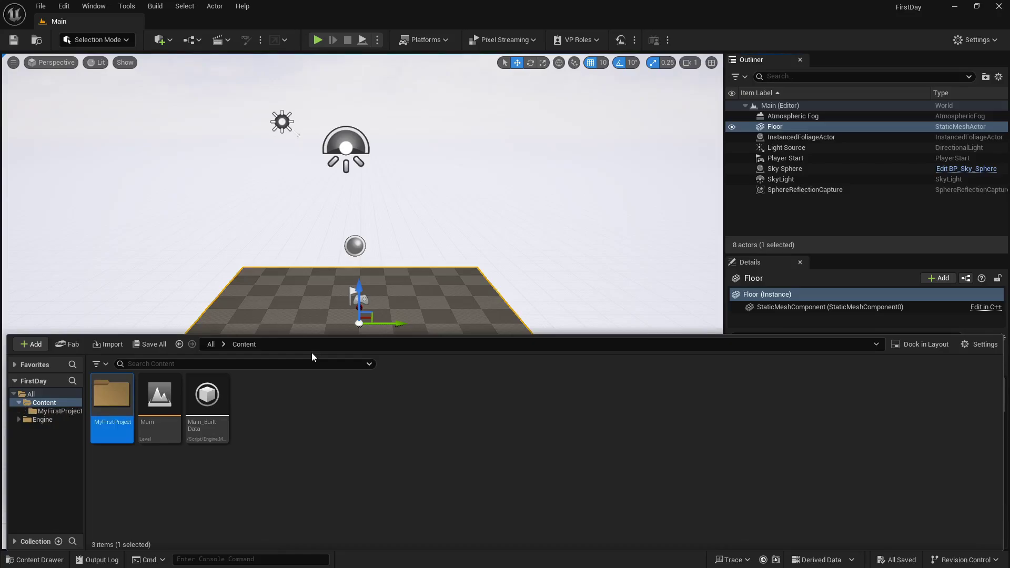
Step: Add a Cube shape to the level and move it onto the floor, at about location -170, 0, 130
left_click(66, 412)
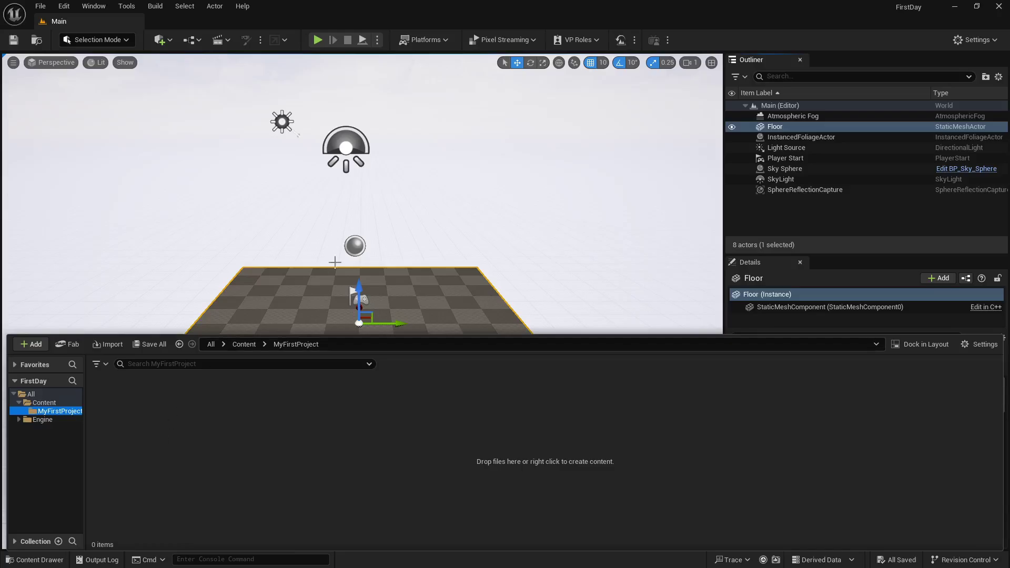
mouse_move(370, 271)
right_mouse_down()
mouse_move(363, 321)
mouse_move(374, 287)
right_mouse_up()
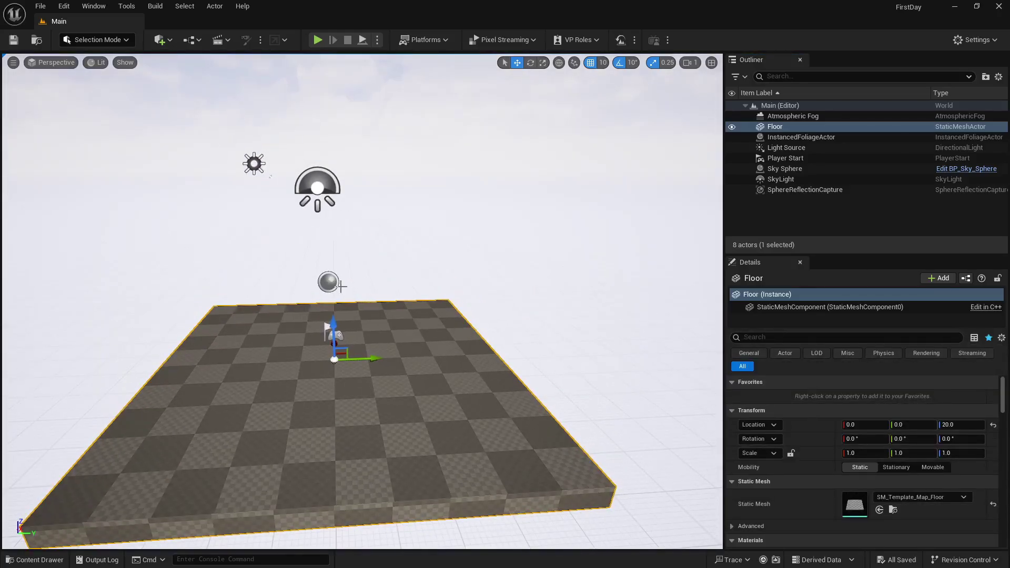
left_click(170, 40)
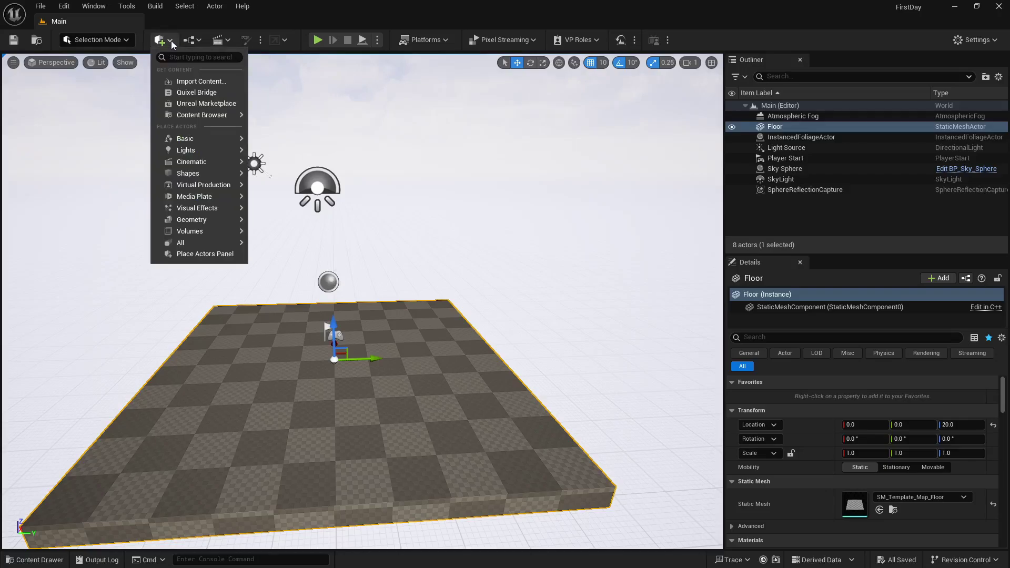
mouse_move(220, 144)
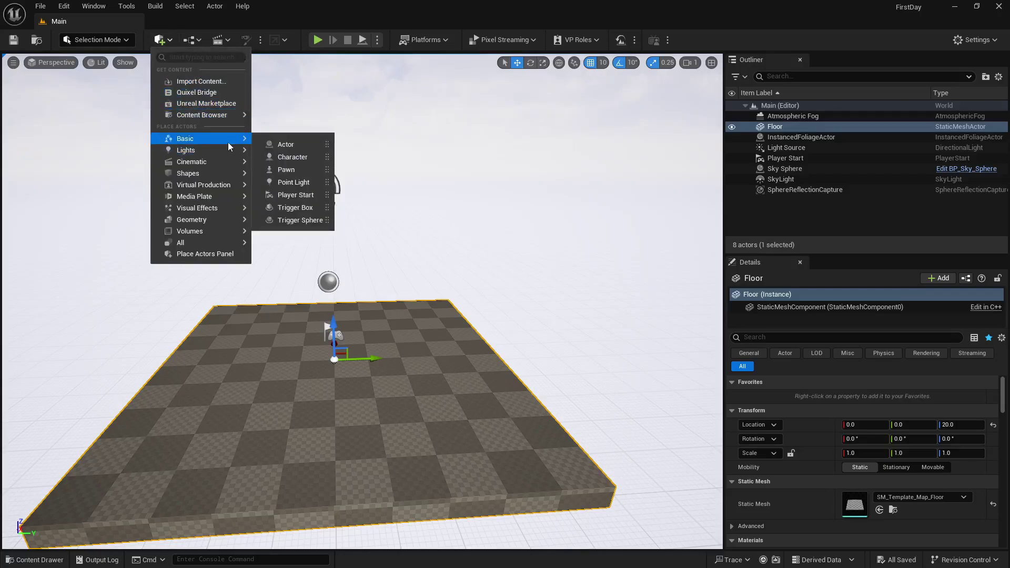
mouse_move(221, 173)
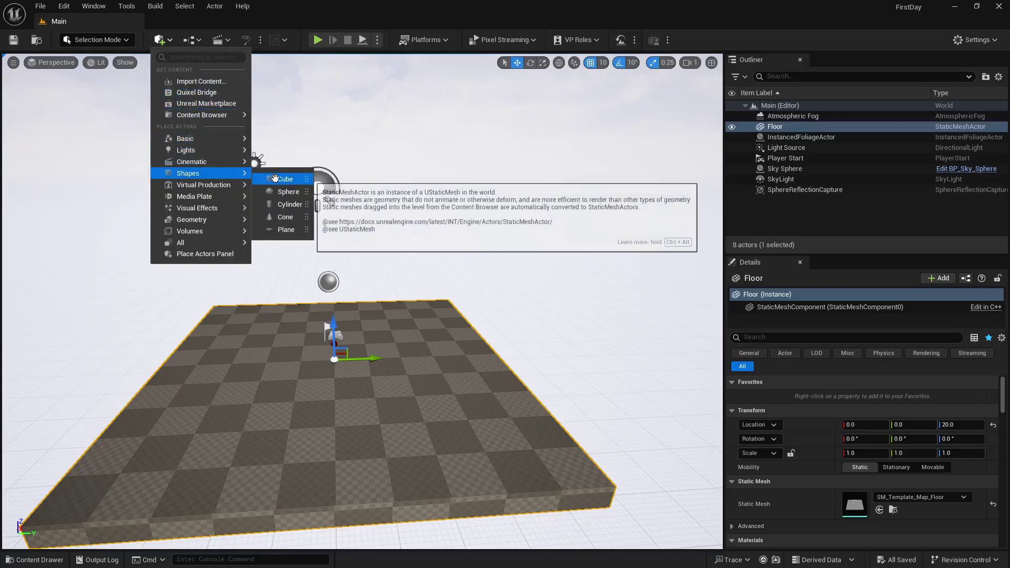
left_click(275, 178)
left_click_drag(404, 302, 372, 300)
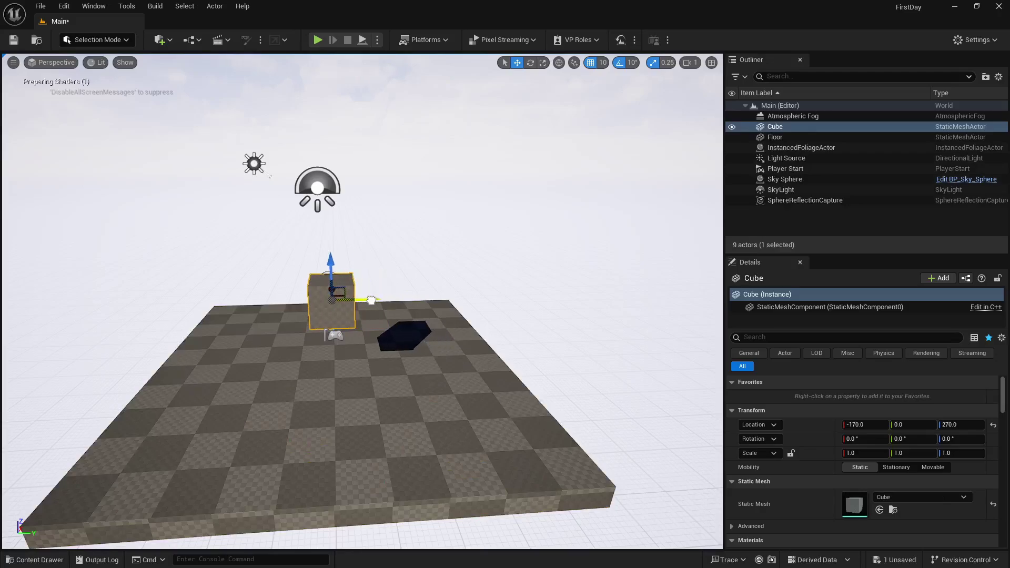
left_click_drag(331, 261, 331, 318)
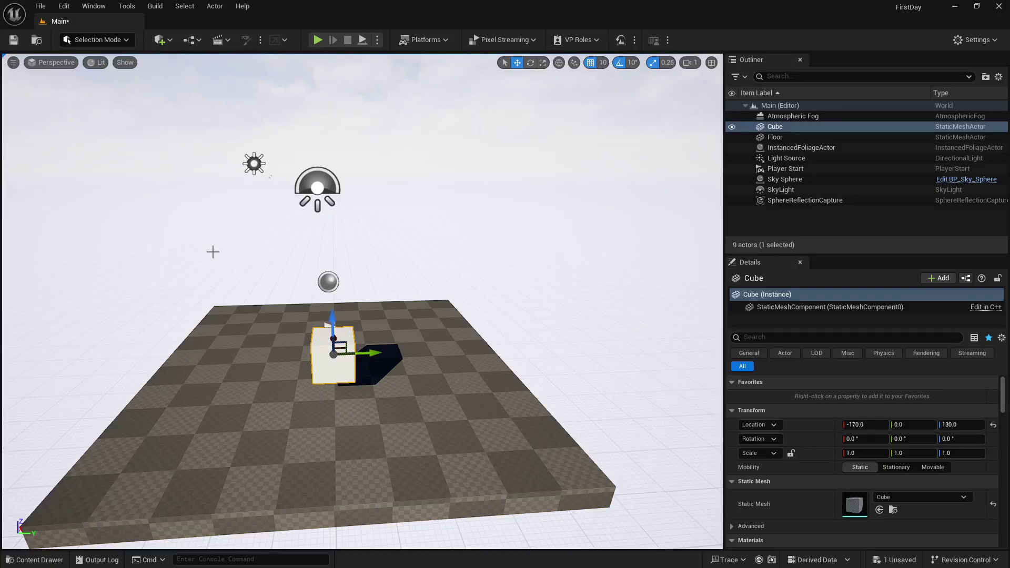
Step: Save the current level, and while saving it under a new name create a folder named Levels inside MyFirstProject
left_click(40, 6)
left_click(71, 133)
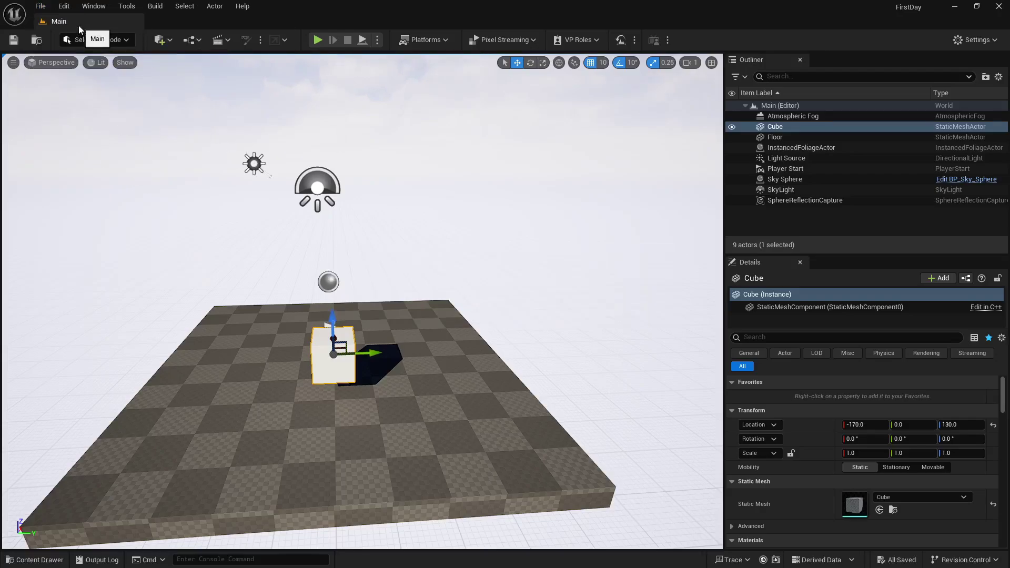
left_click(39, 6)
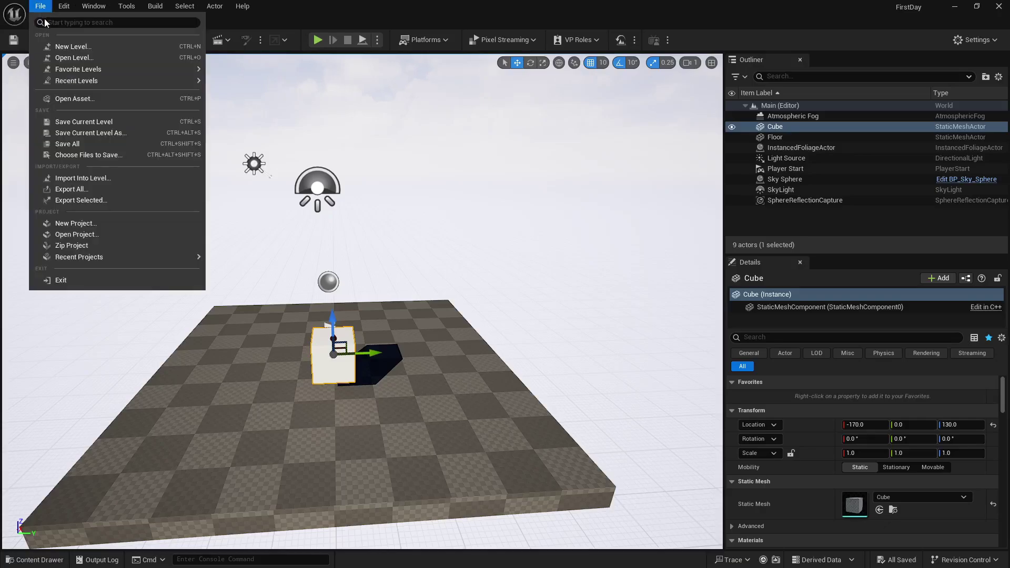
left_click(112, 133)
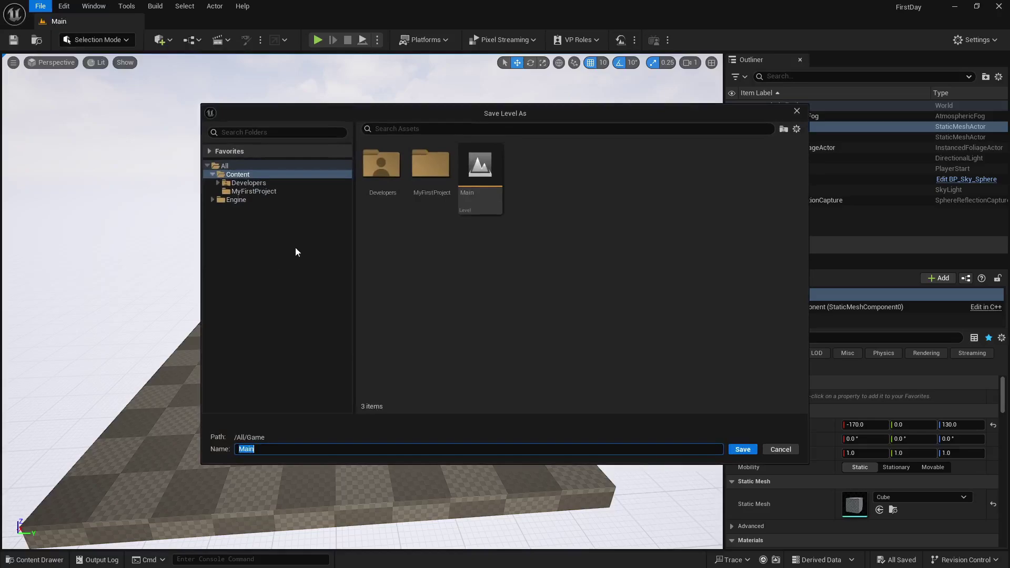
left_click(261, 191)
right_click(438, 220)
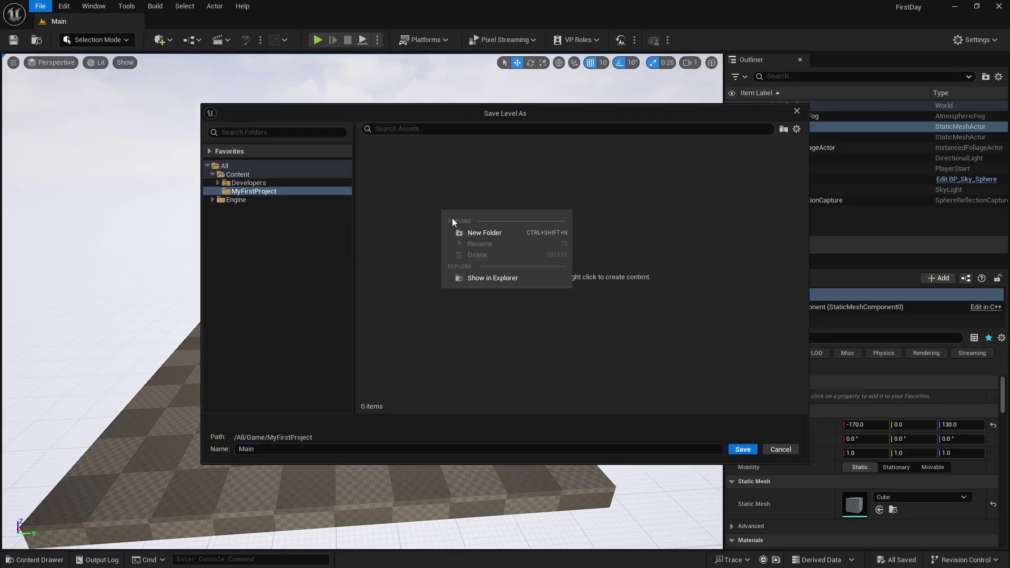
left_click(467, 235)
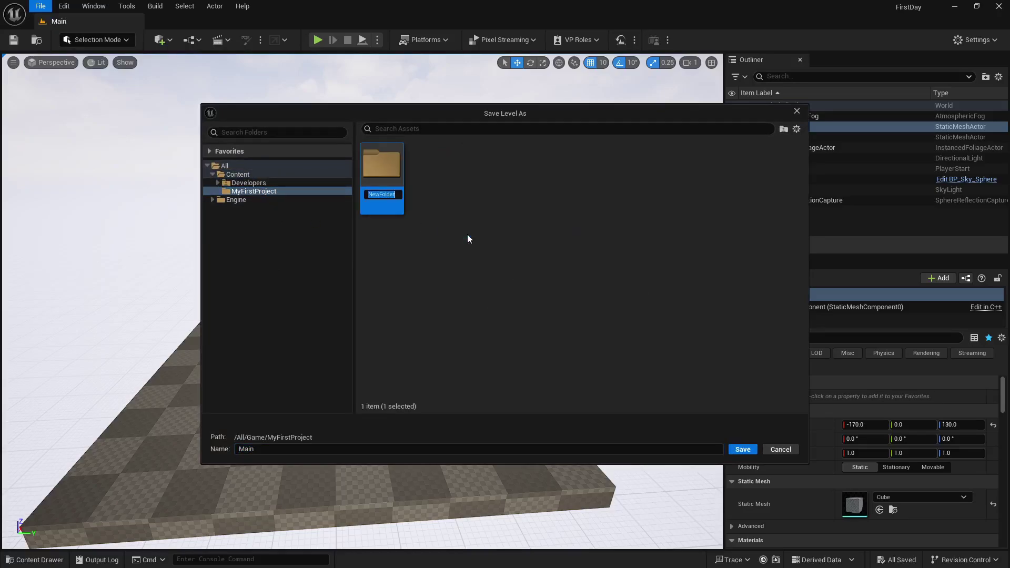
type("Levels")
key("Return")
Step: Save the level as MyFirstProject in the Levels folder and show the content of the MyFirstProject folder
double_click(371, 165)
left_click(317, 449)
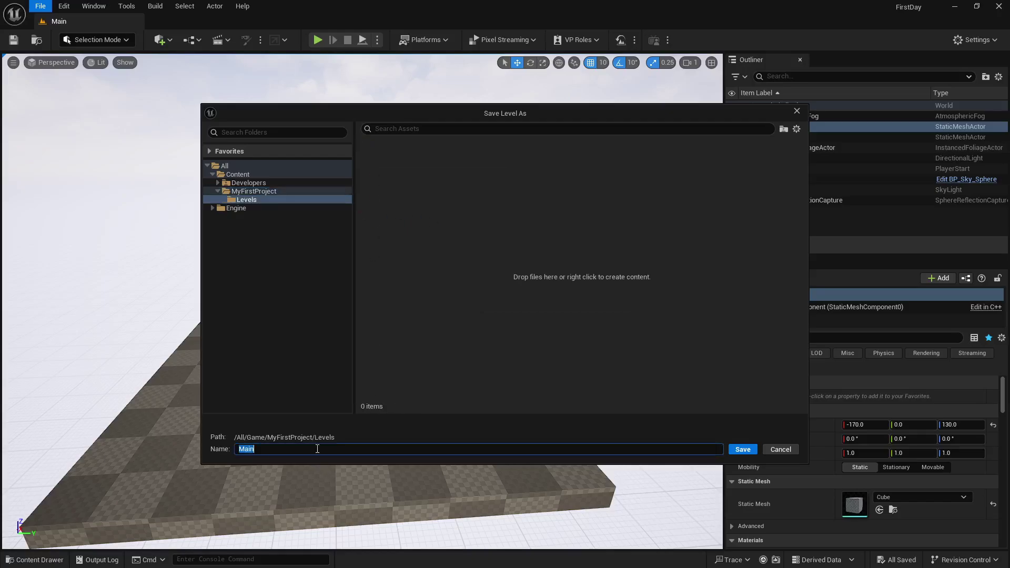
type("MyFirstProject")
left_click(743, 450)
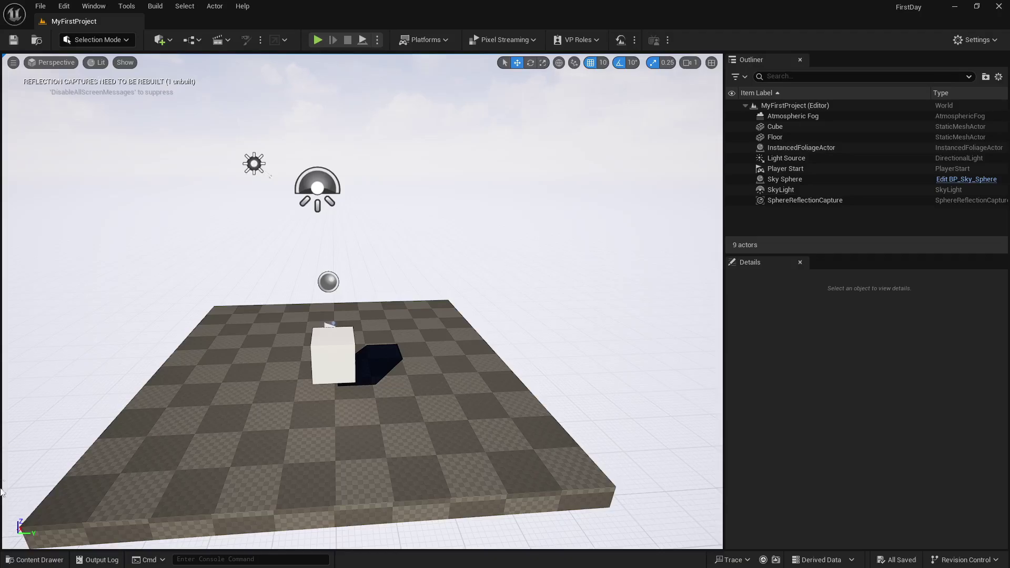
left_click(35, 560)
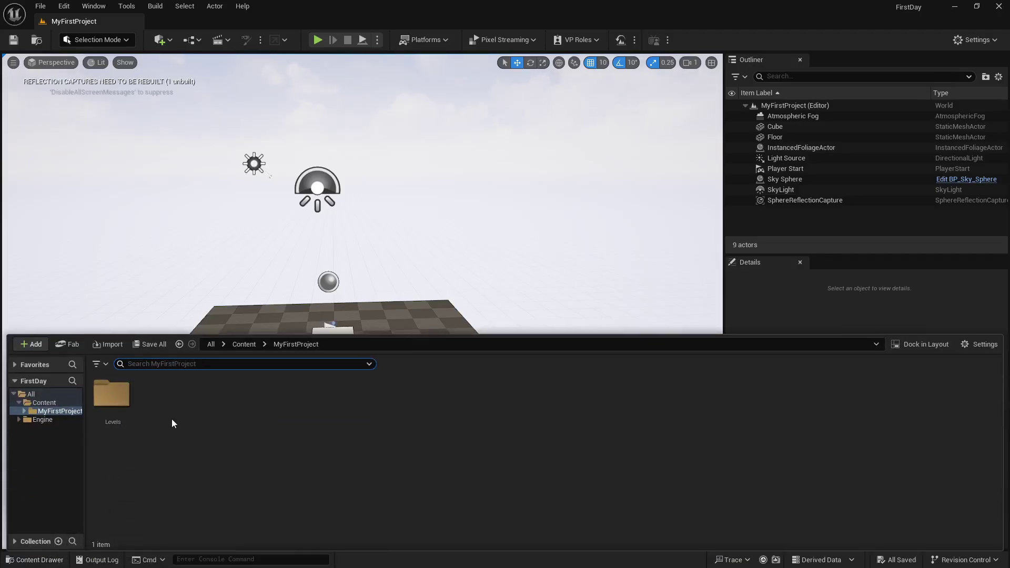